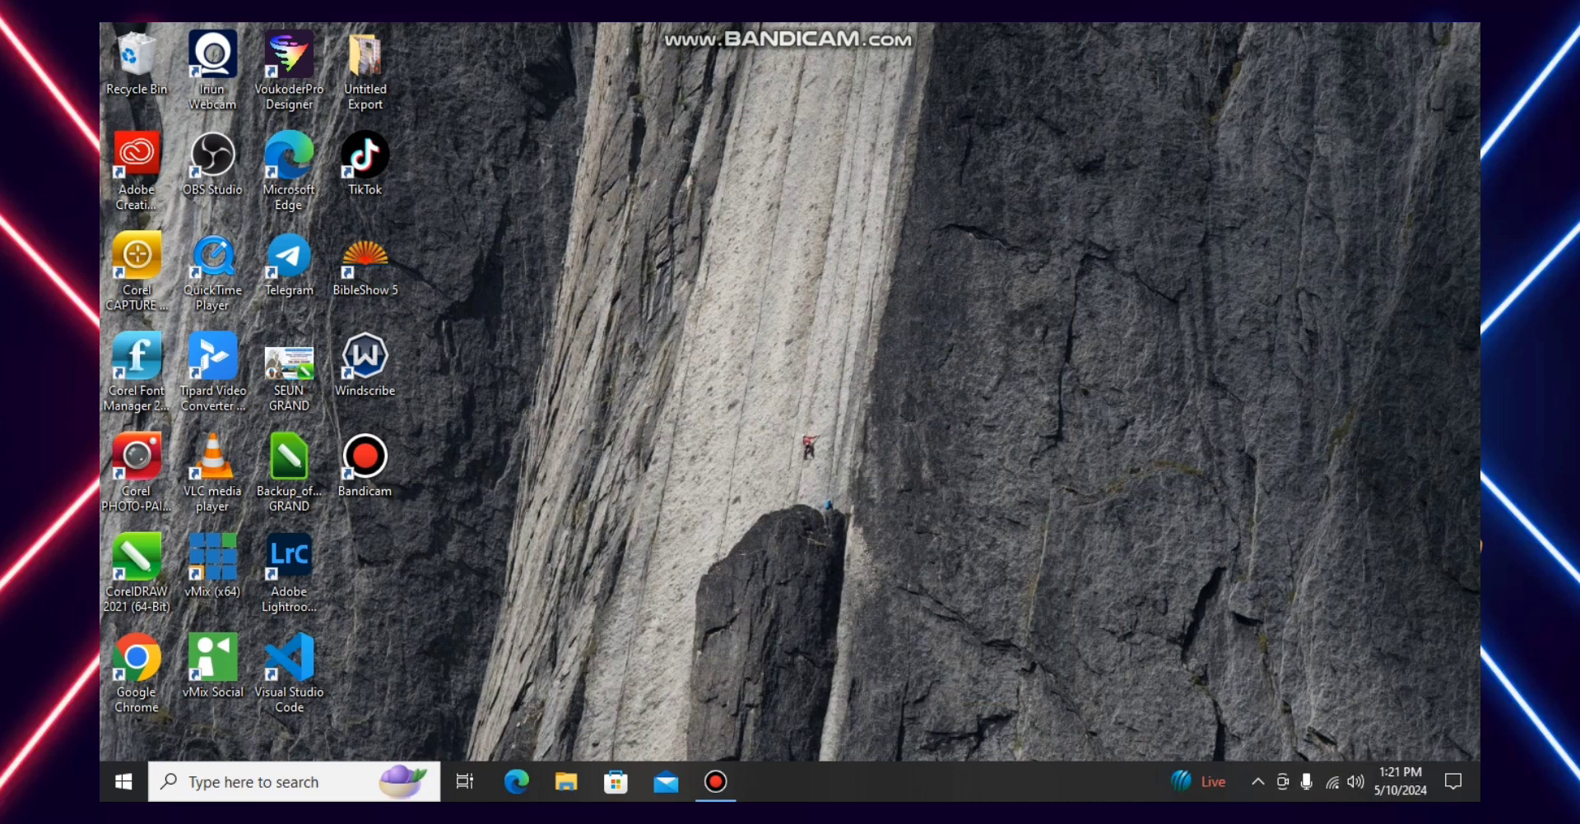
- Launch Google Chrome and load the windscribe.com home page
left_click(137, 668)
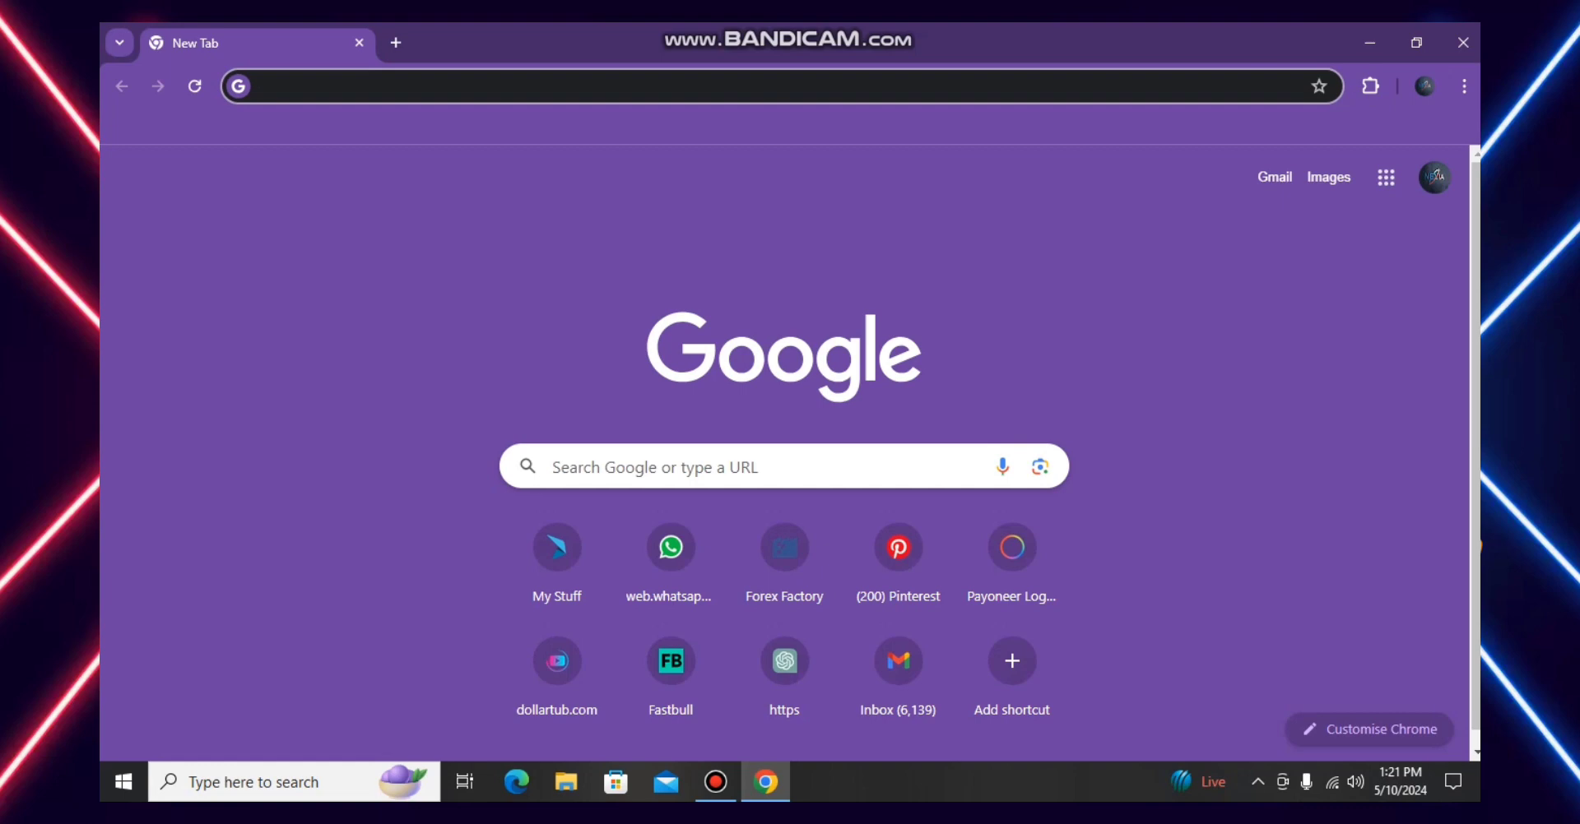
type("wind")
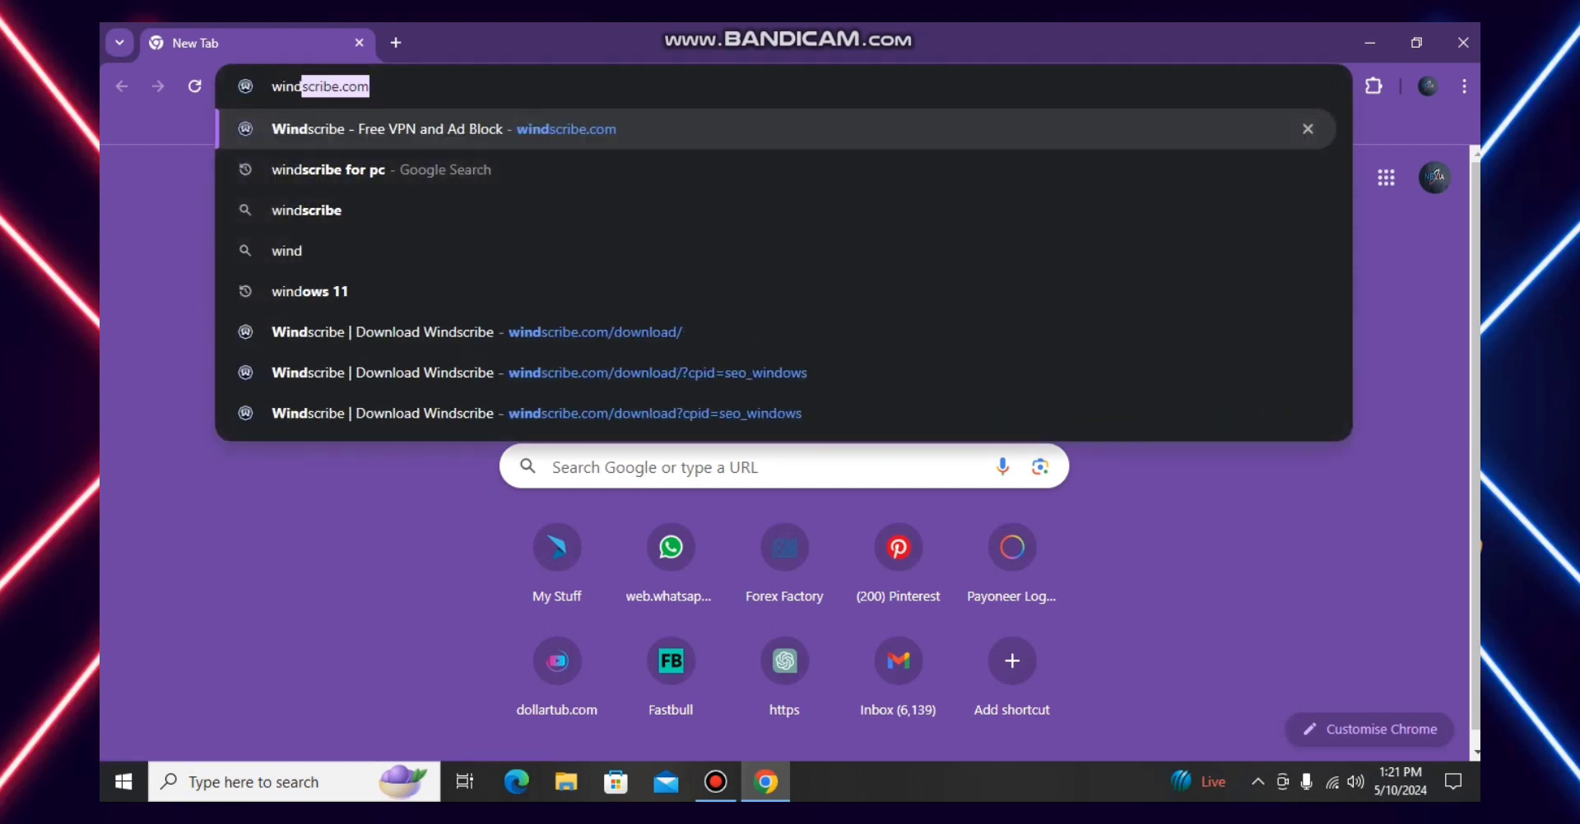
type("scr")
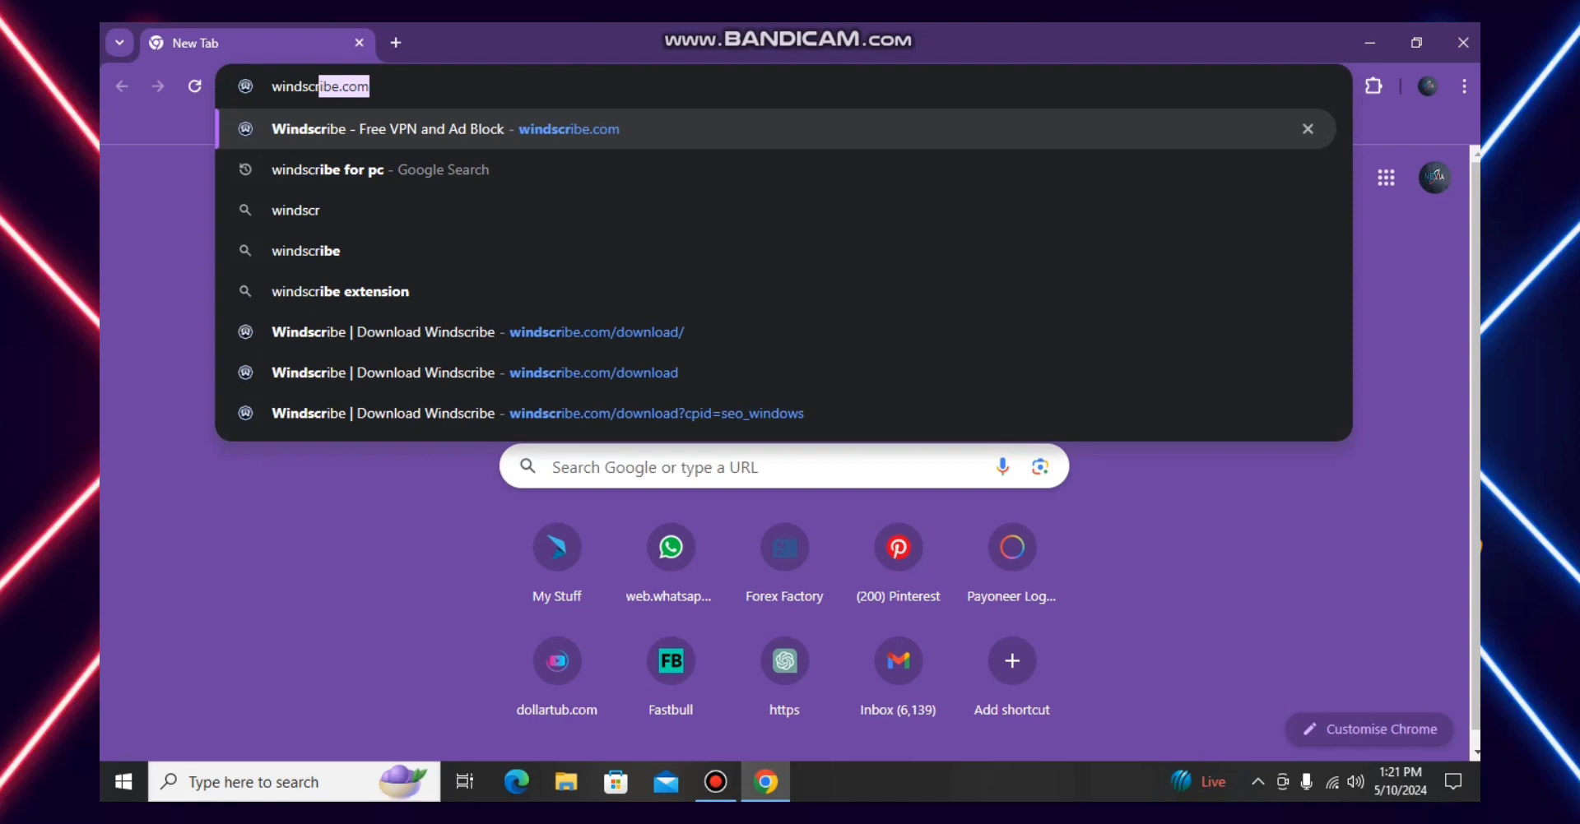
key("Return")
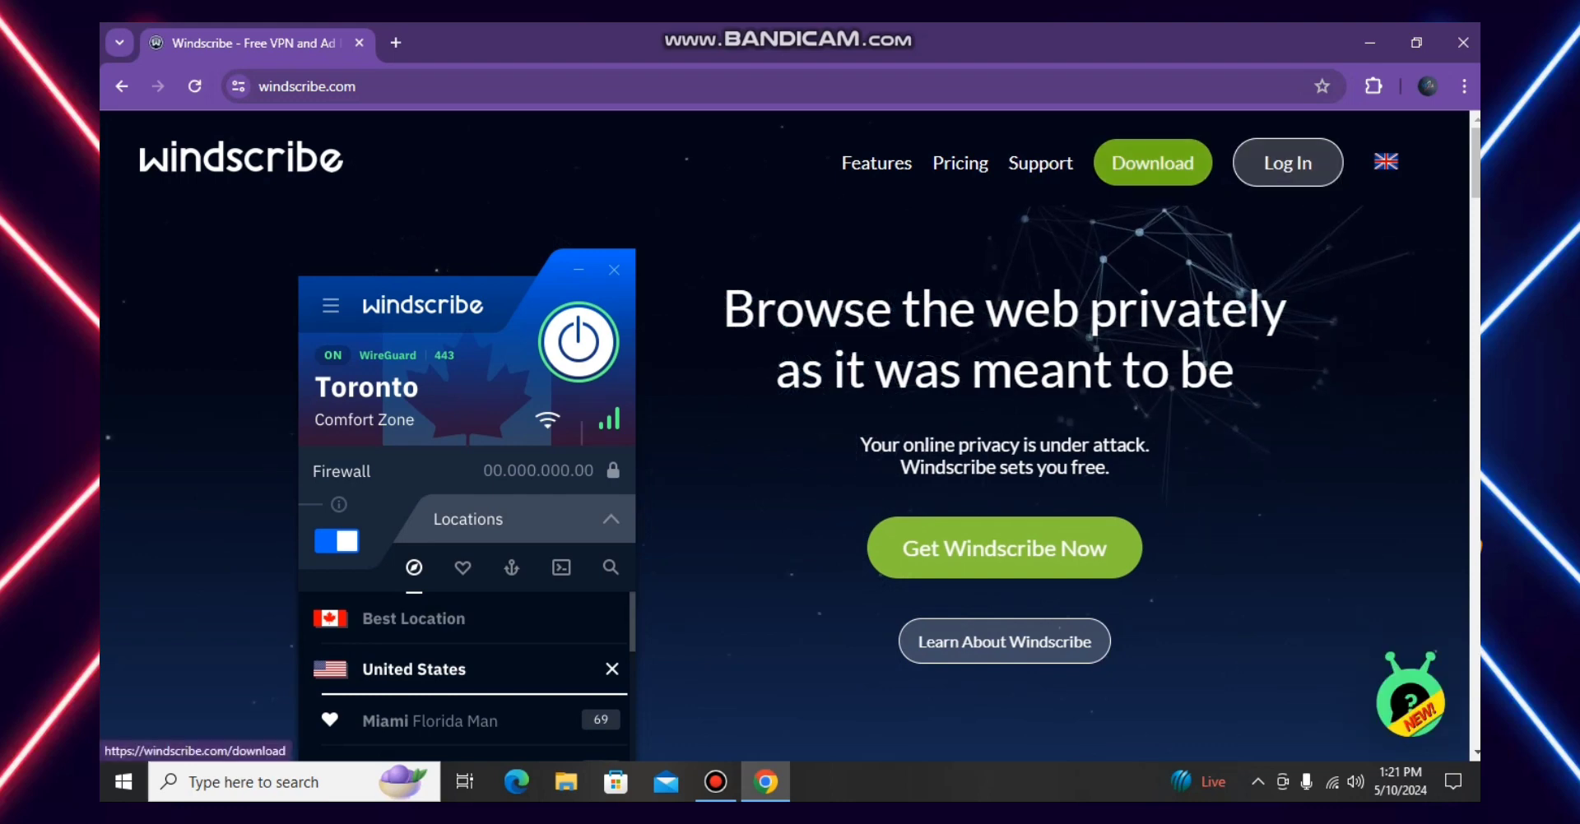
- On the Windscribe download page, compare the MacOS, Linux and Windows desktop downloads, ending on Windows
left_click(1152, 162)
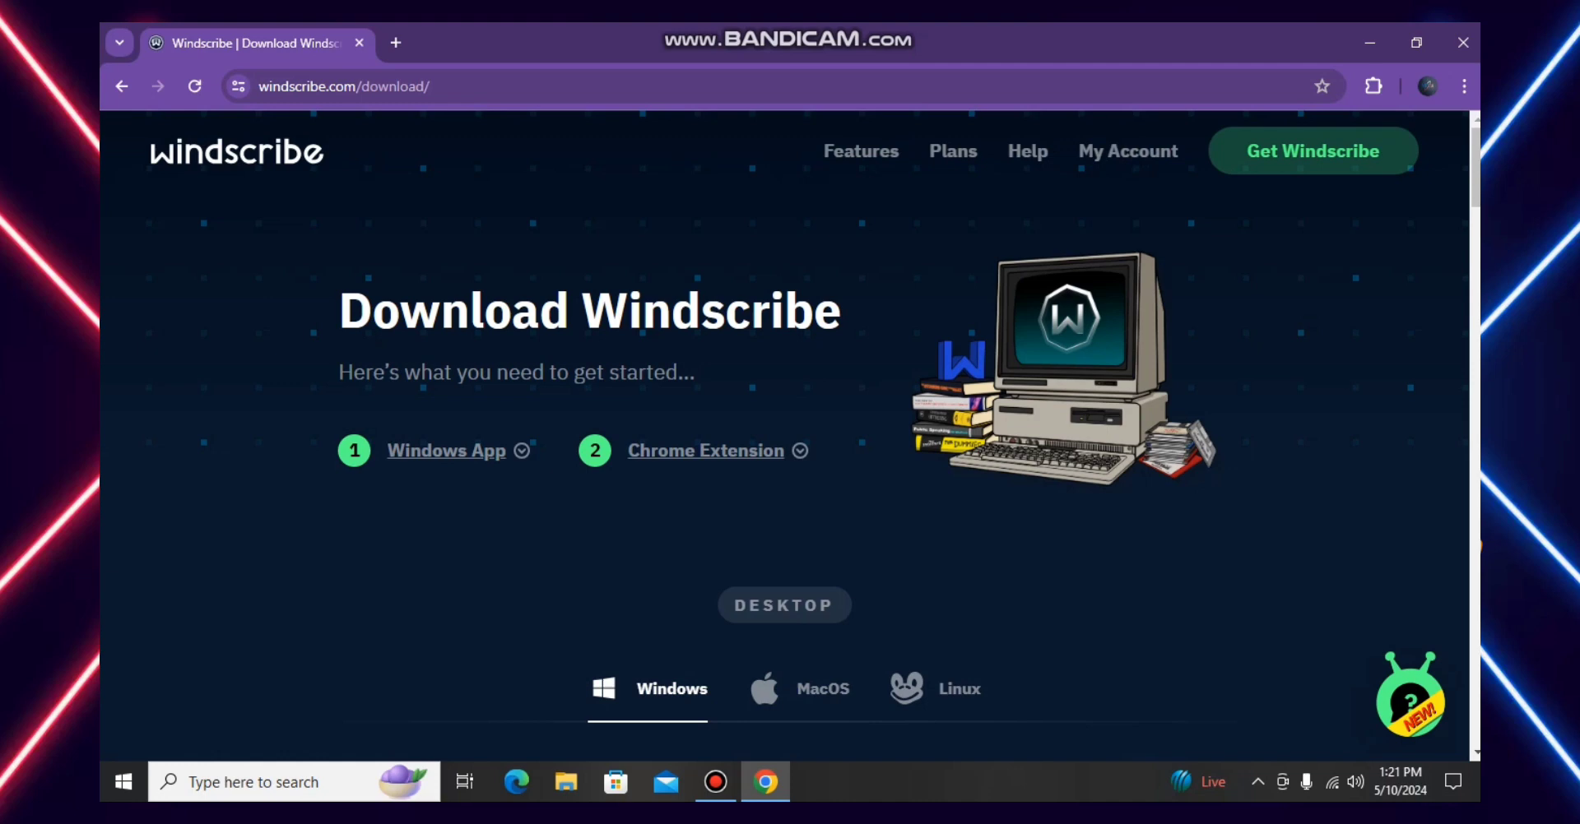
scroll(789, 444, "down", 2)
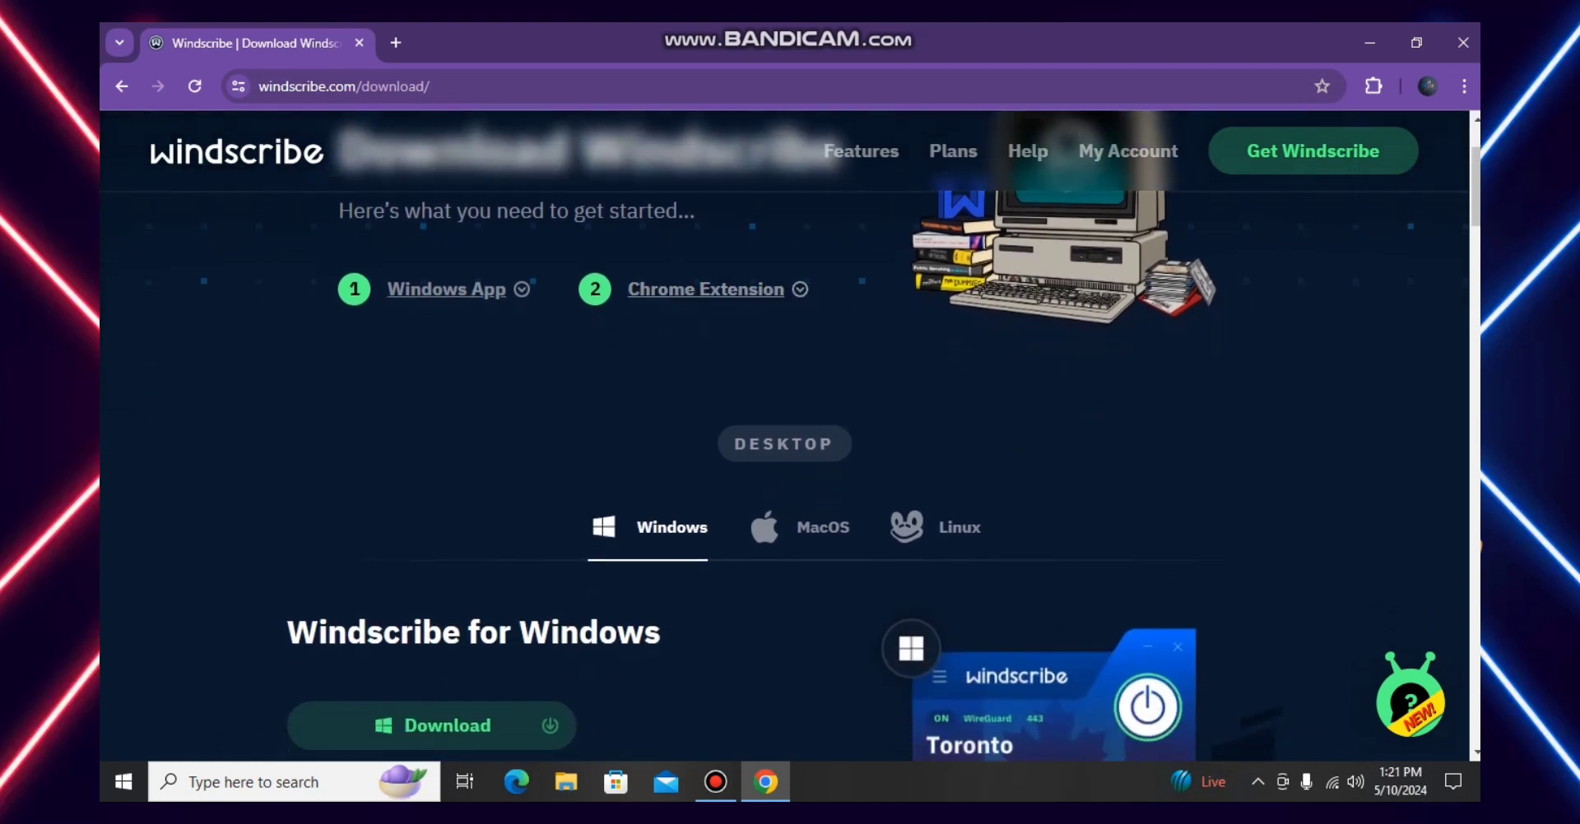
scroll(782, 436, "up", 2)
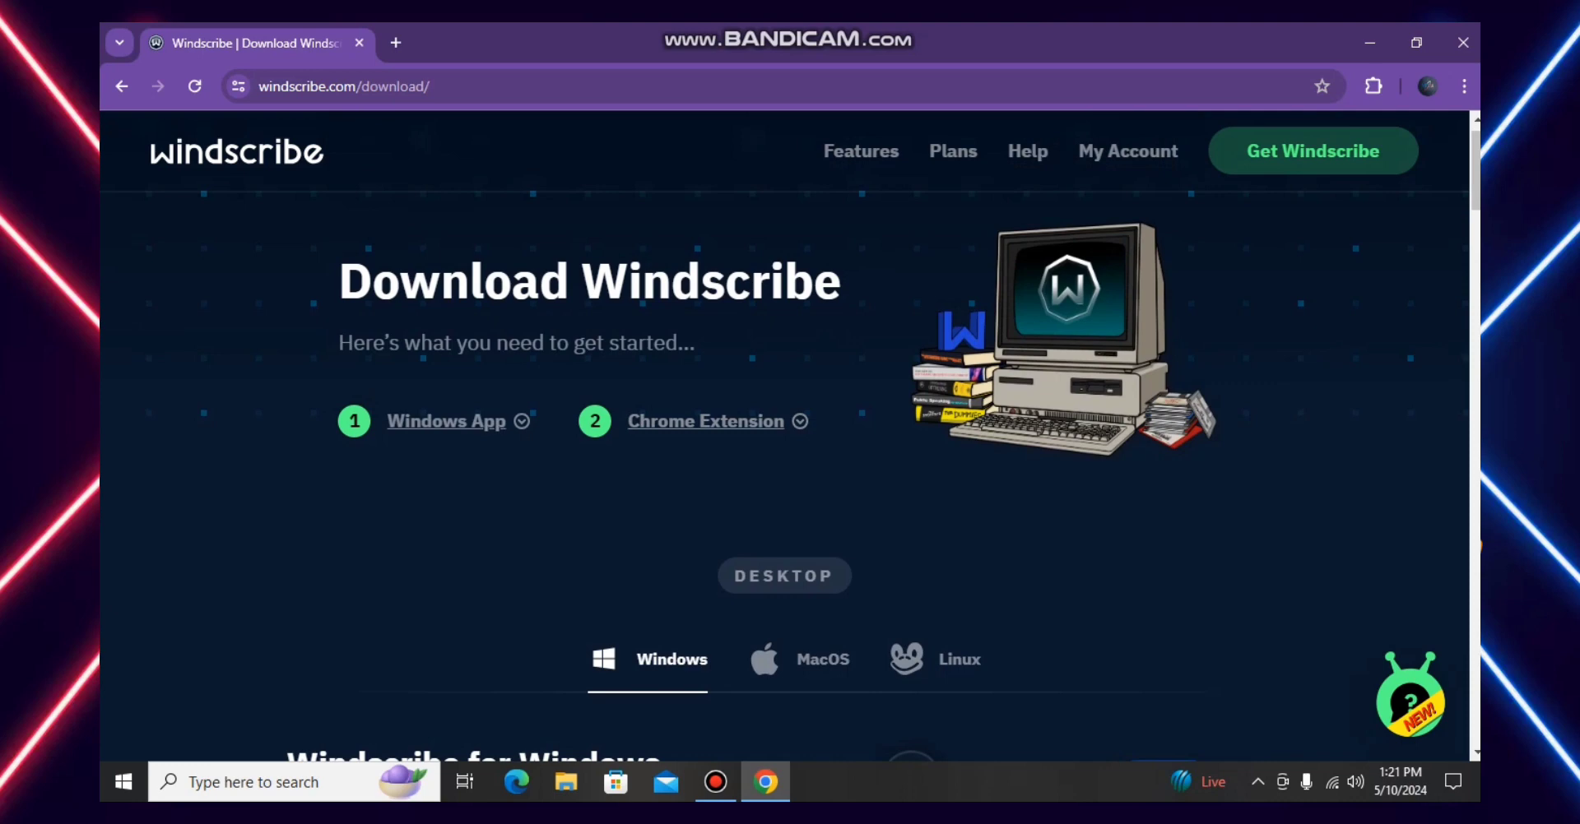
scroll(790, 461, "down", 3)
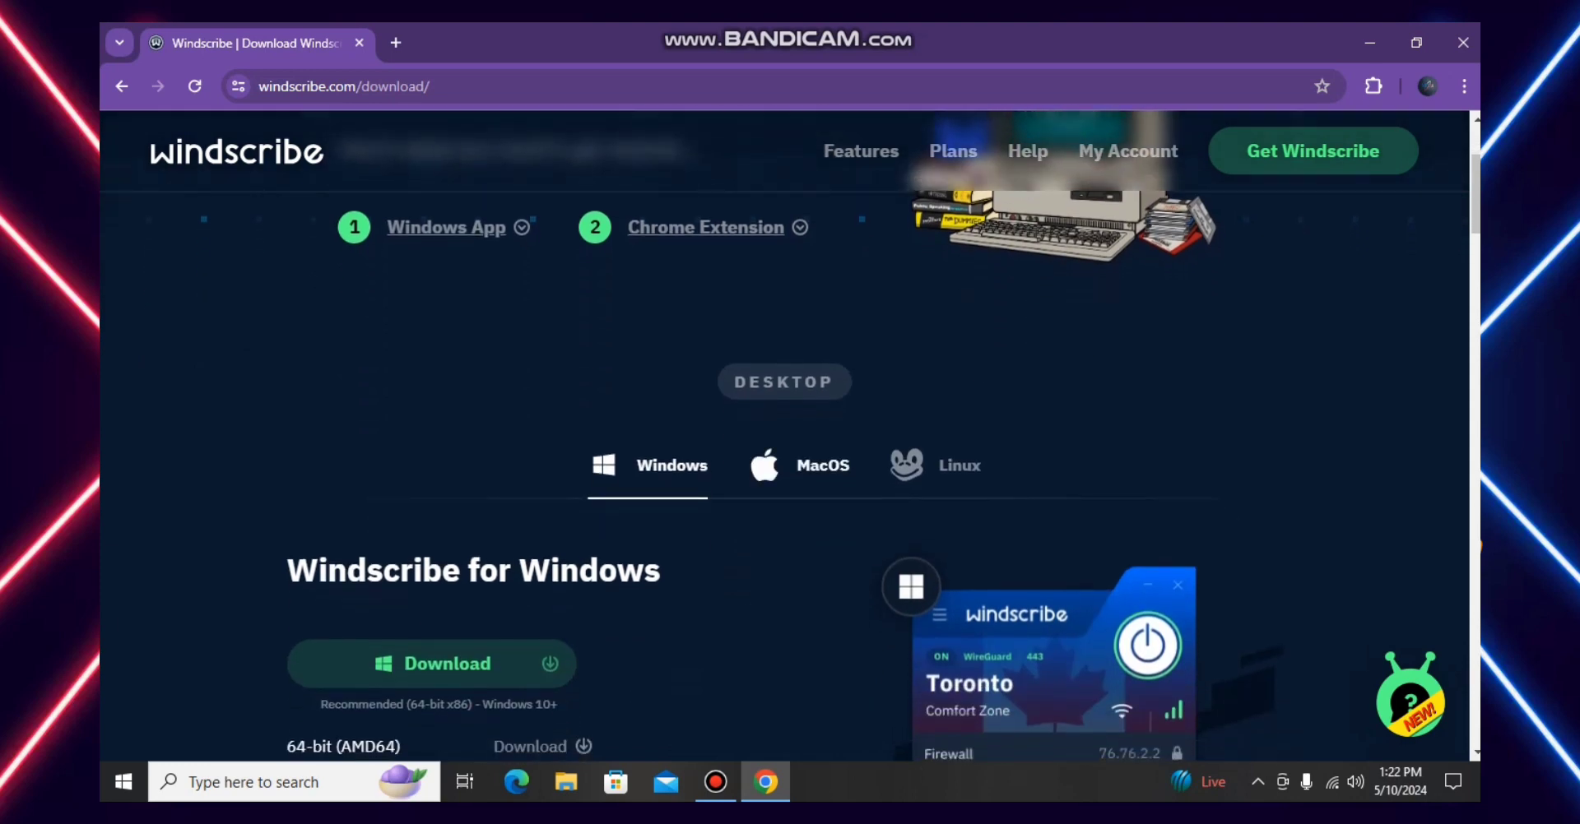
left_click(799, 464)
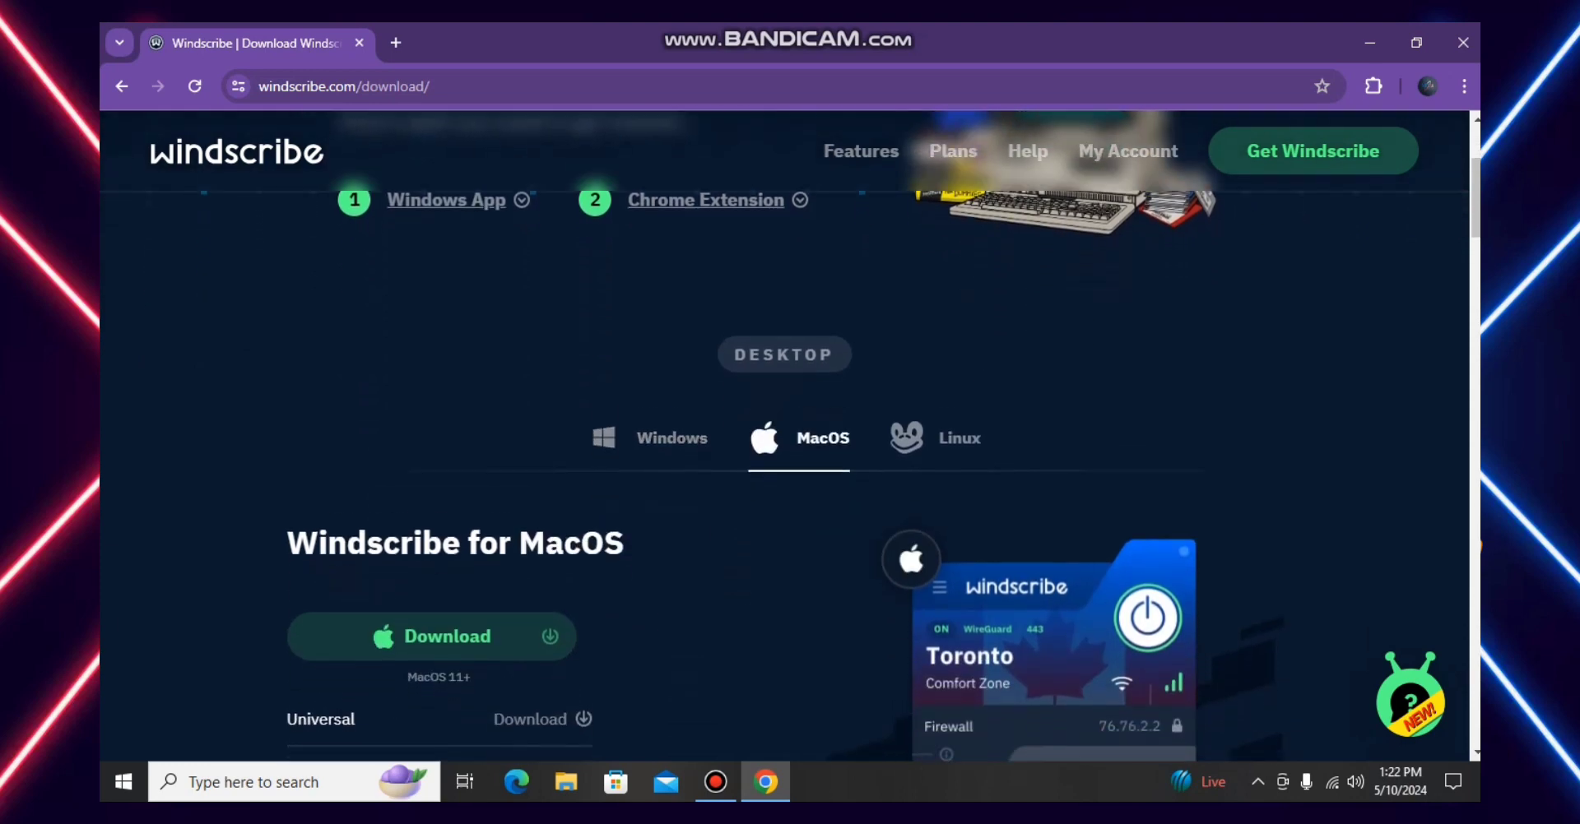
scroll(790, 461, "down", 2)
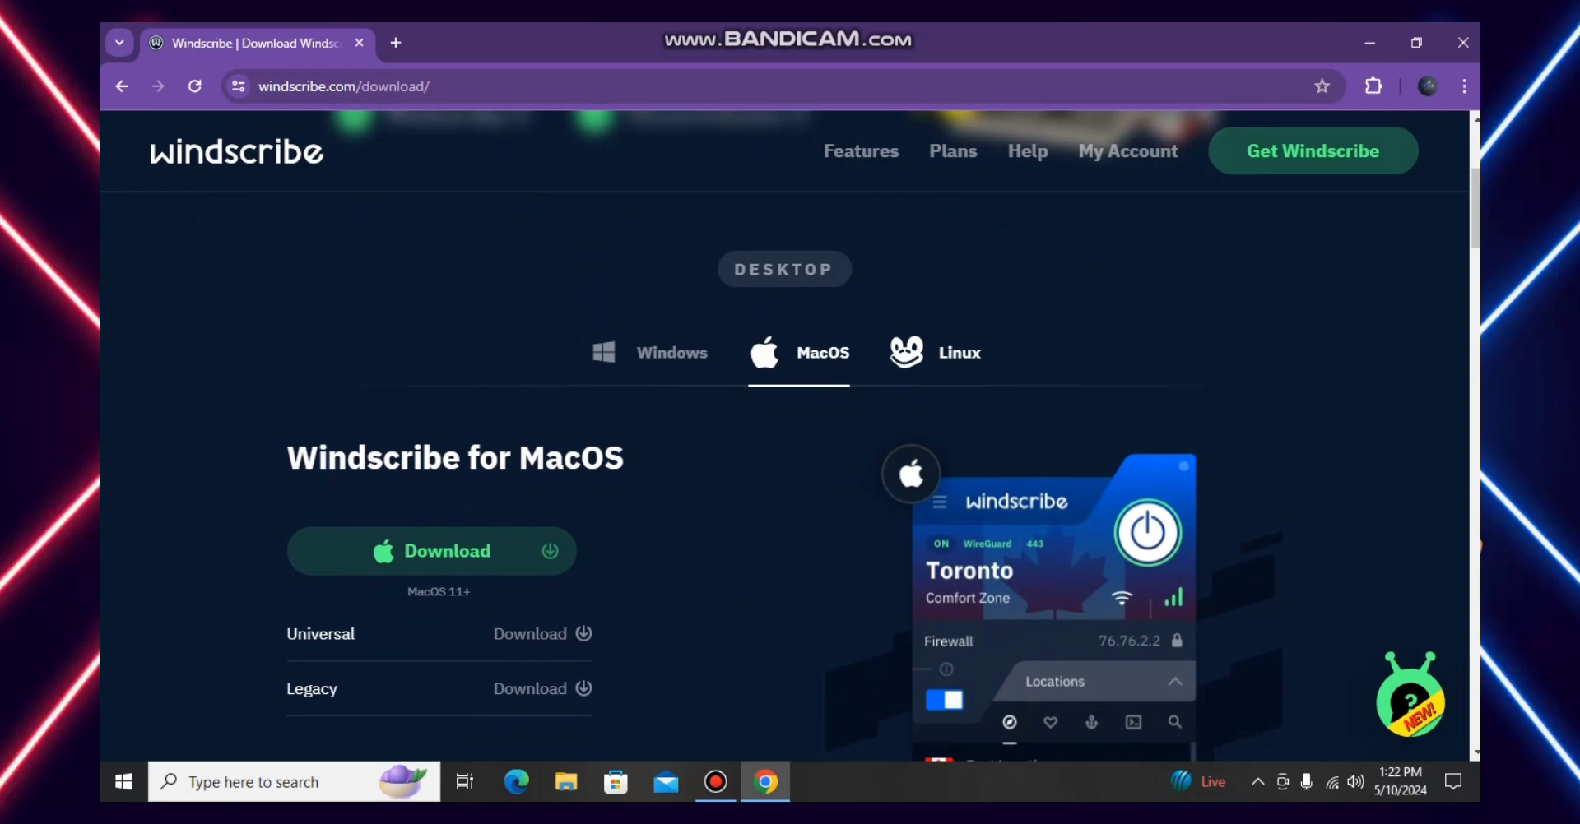
left_click(936, 352)
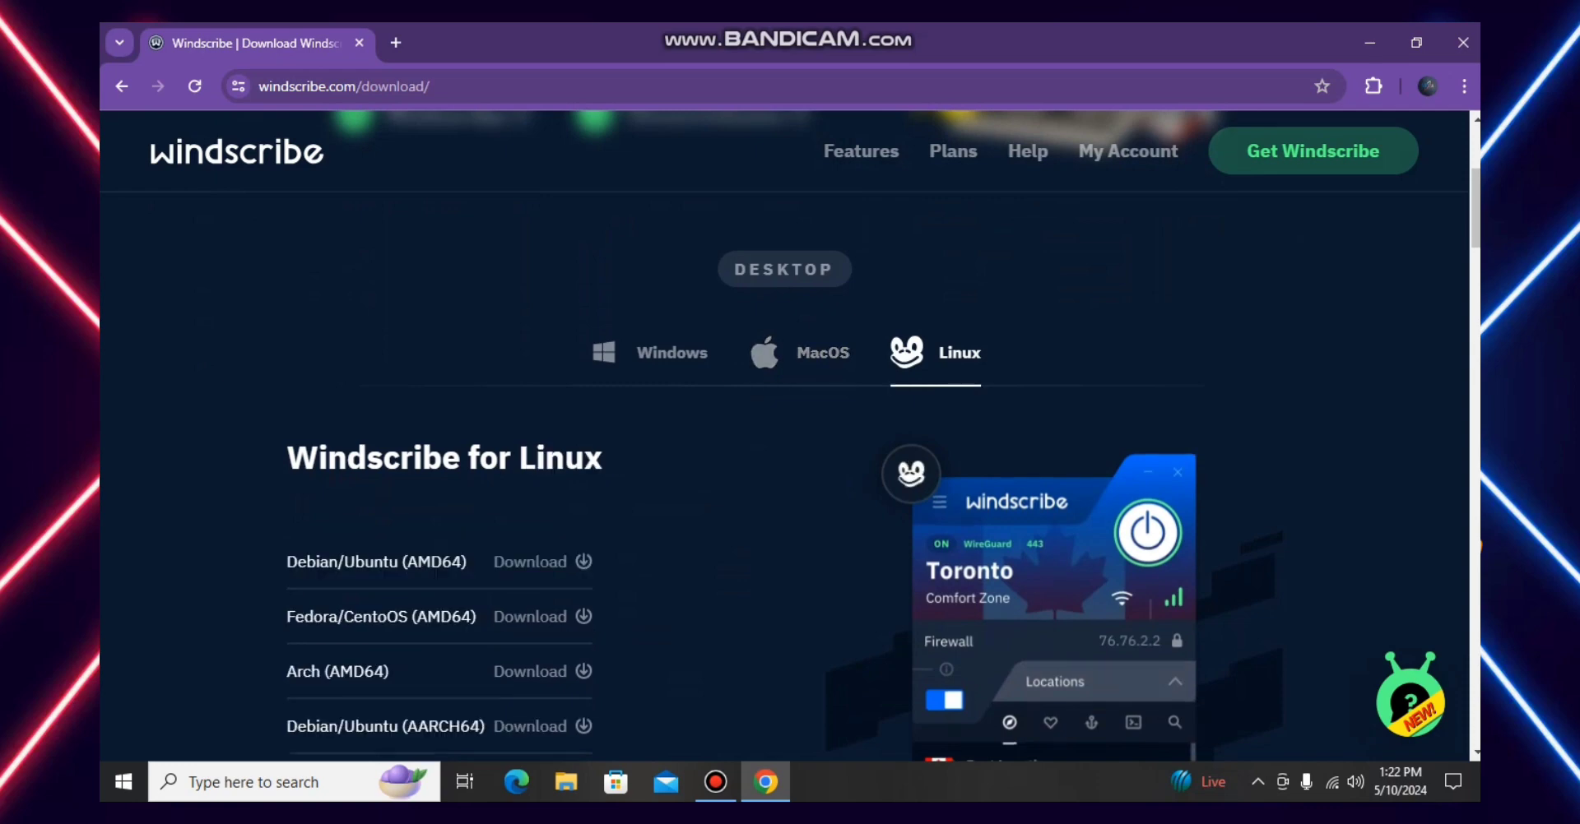
left_click(650, 352)
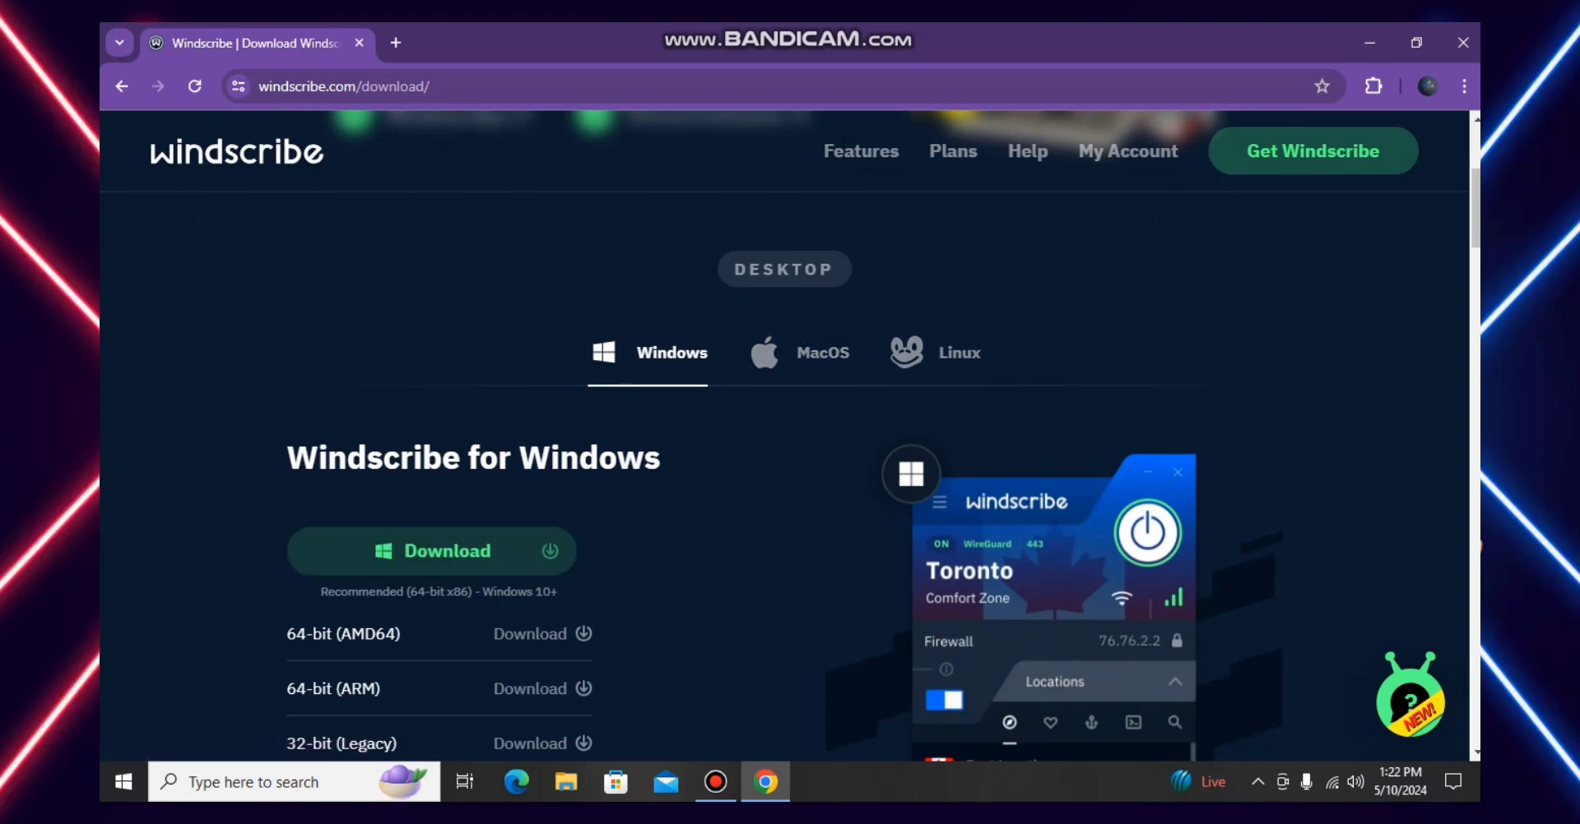
left_click(566, 782)
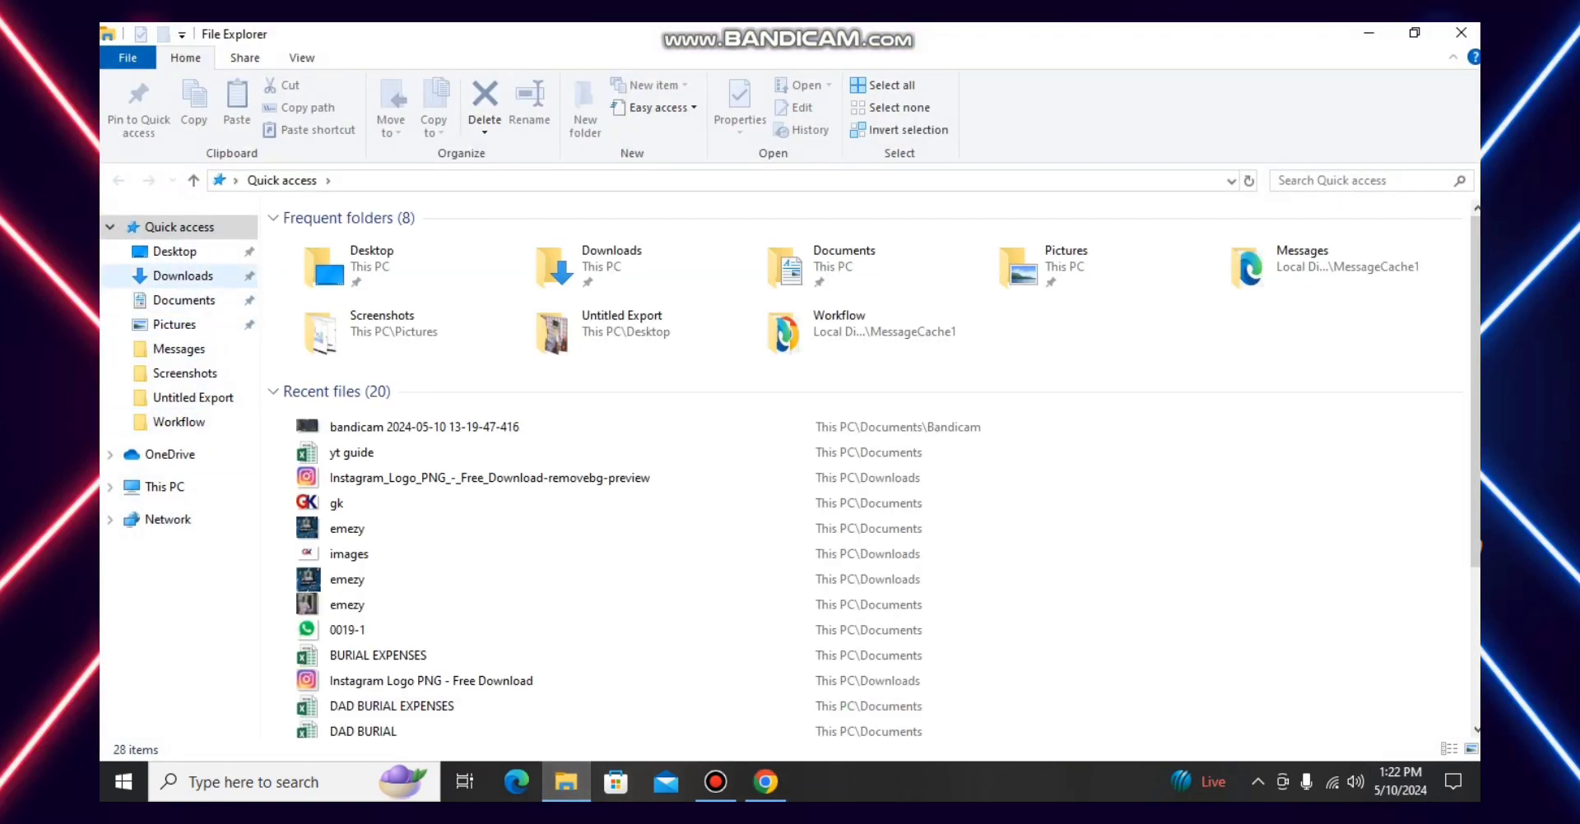
- Locate the Windscribe_2.9.9 installer under Today in the Downloads folder
left_click(182, 275)
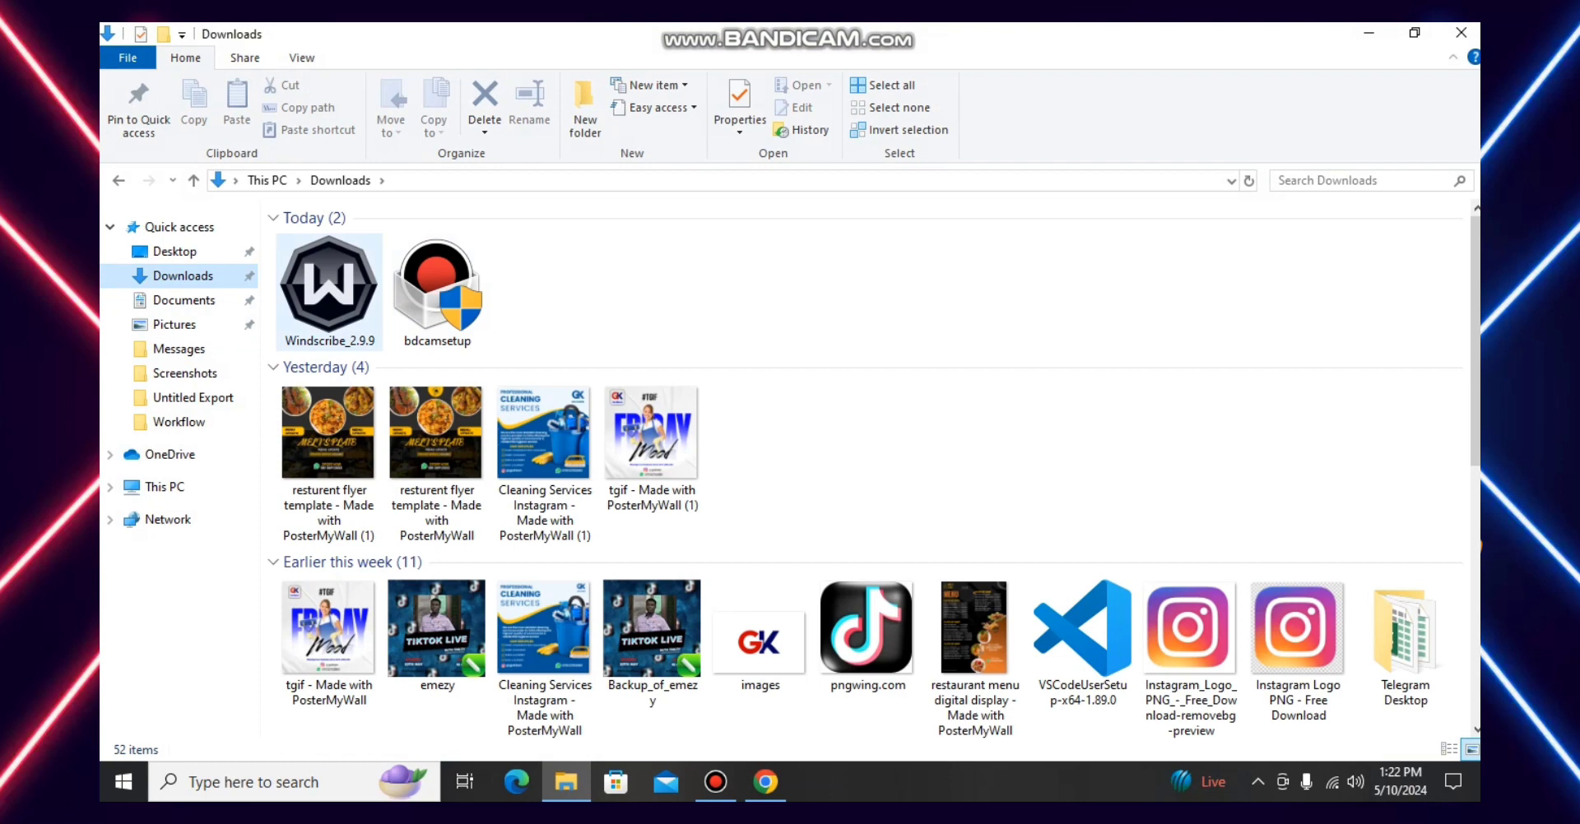
left_click(329, 288)
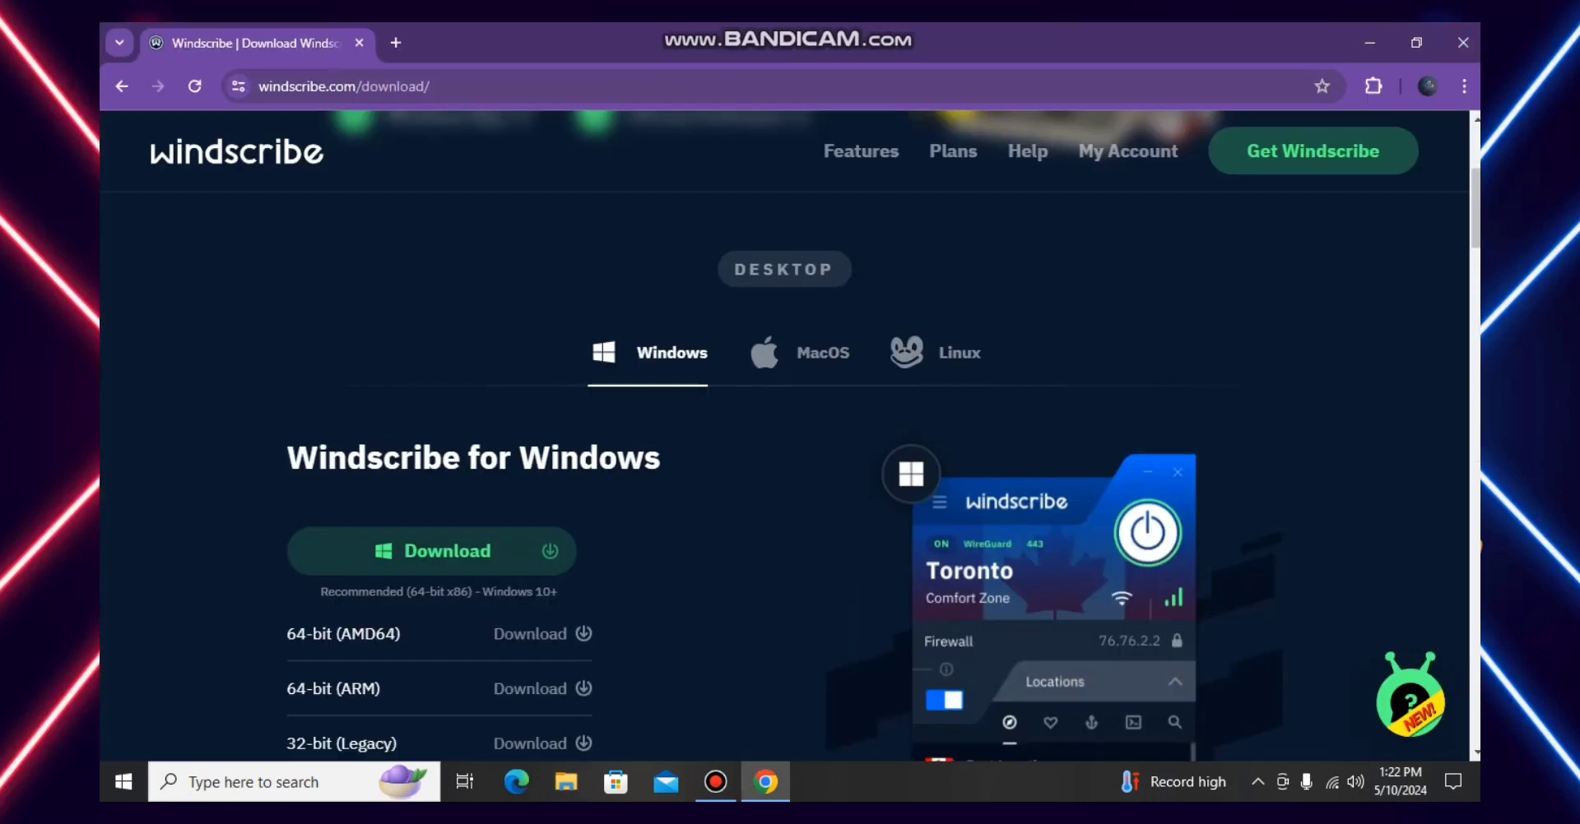
- Return Chrome to the windscribe.com home page and open its Sign Up page
key("ctrl+l")
key("End")
key("BackSpace")
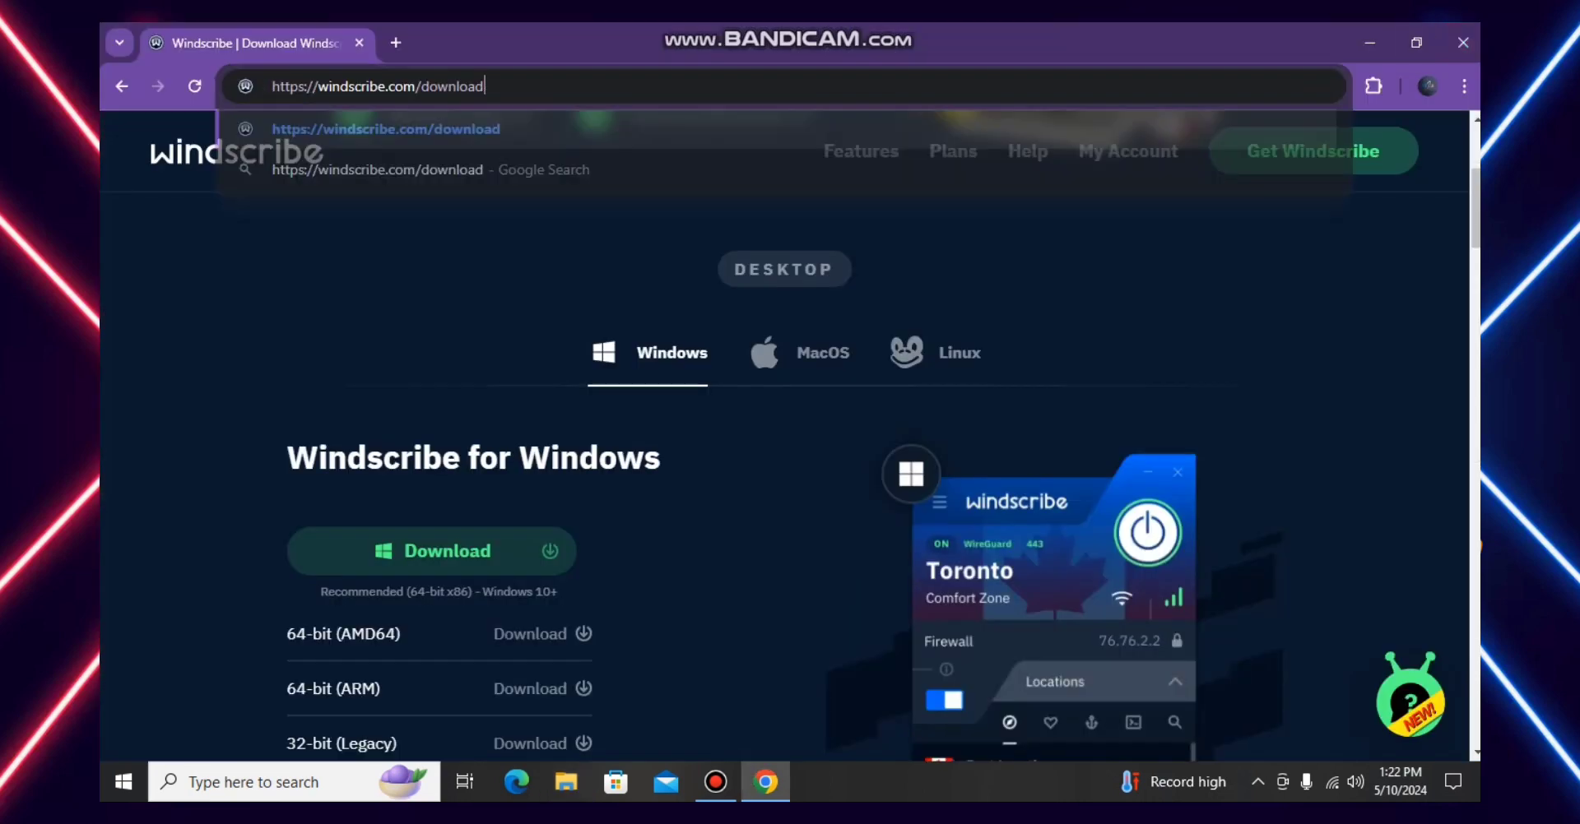
key("BackSpace")
key("BackSpace")
key("BackSpace")
key("BackSpace")
key("BackSpace")
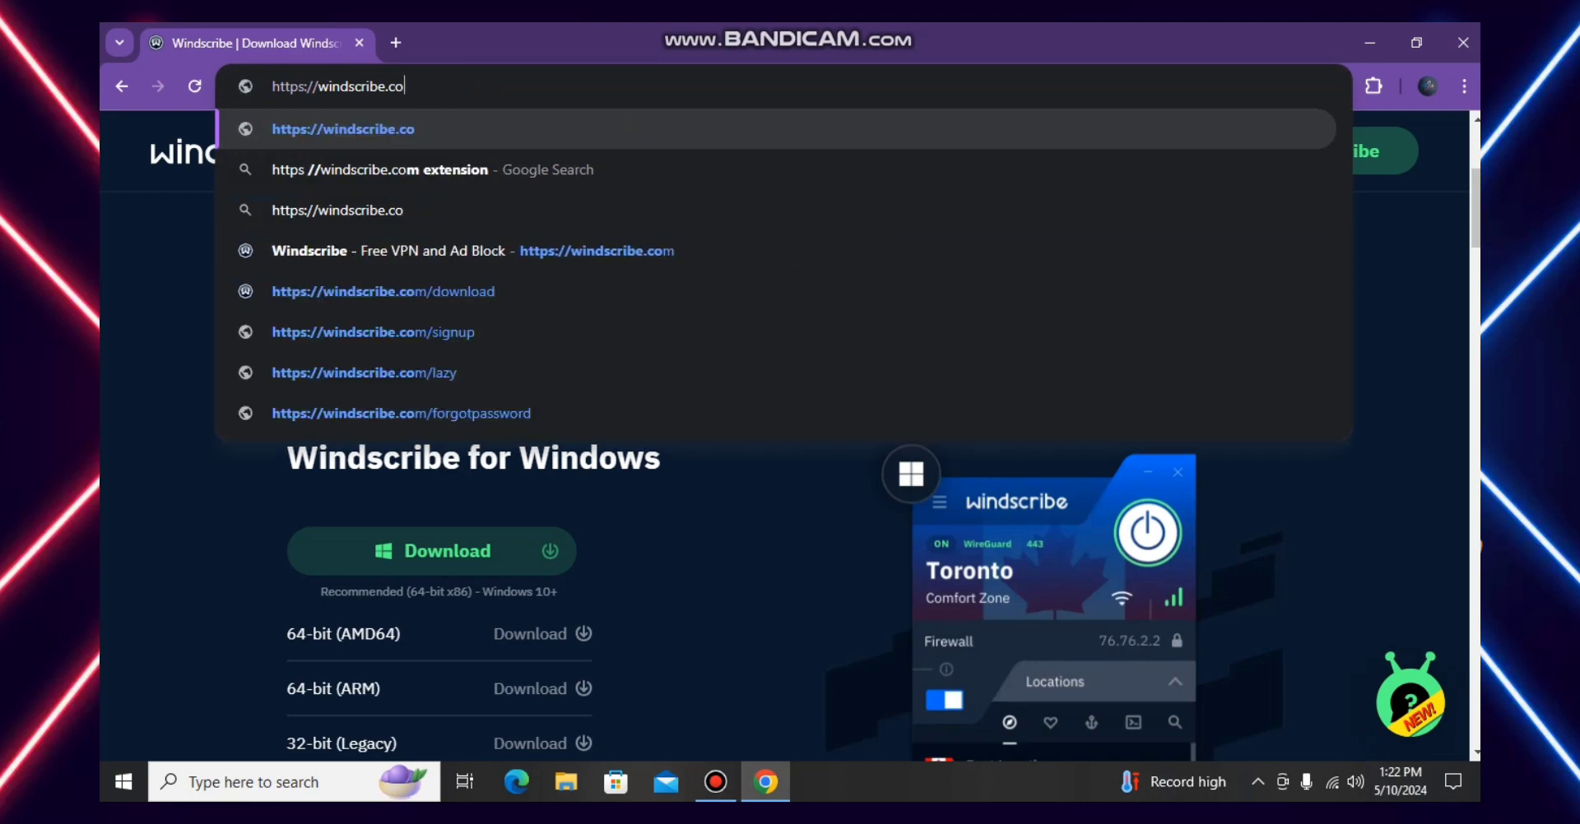
type("m")
key("Return")
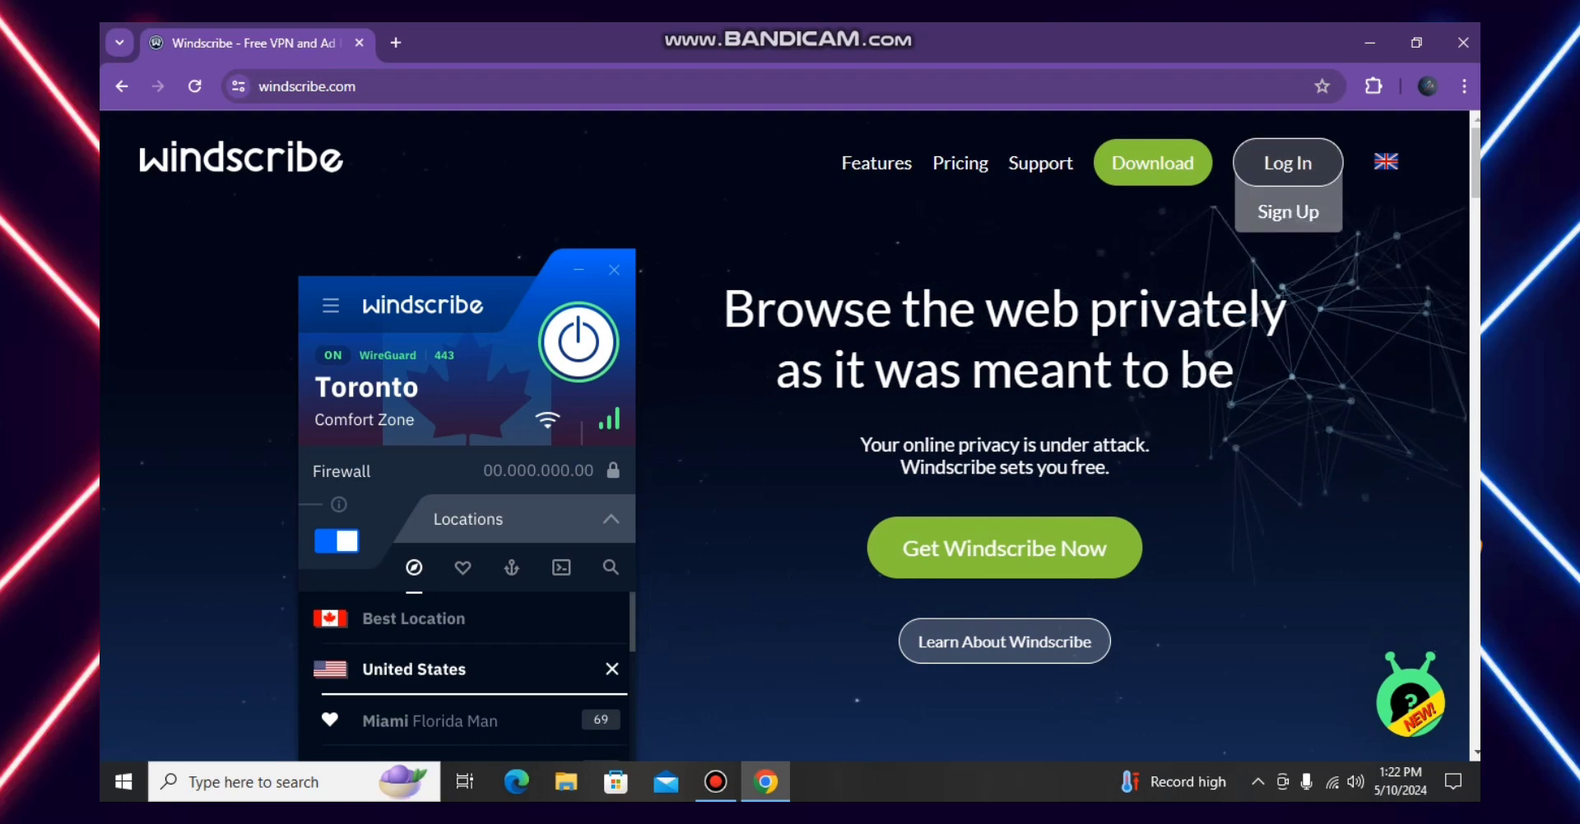
left_click(1288, 211)
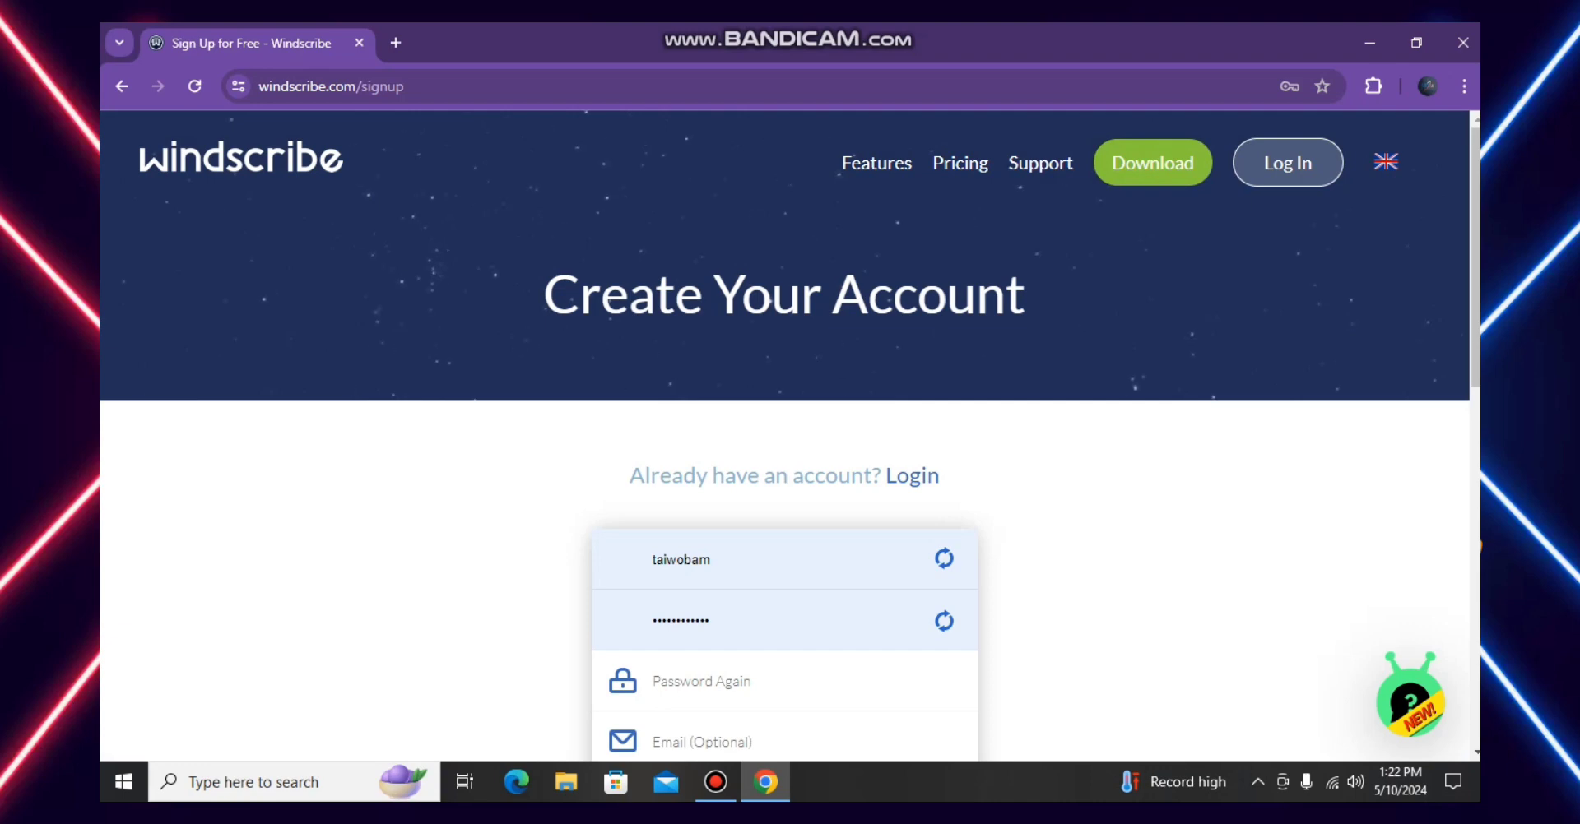
- Replace the prefilled username with 'yttech'
left_click(680, 559)
double_click(681, 560)
key("BackSpace")
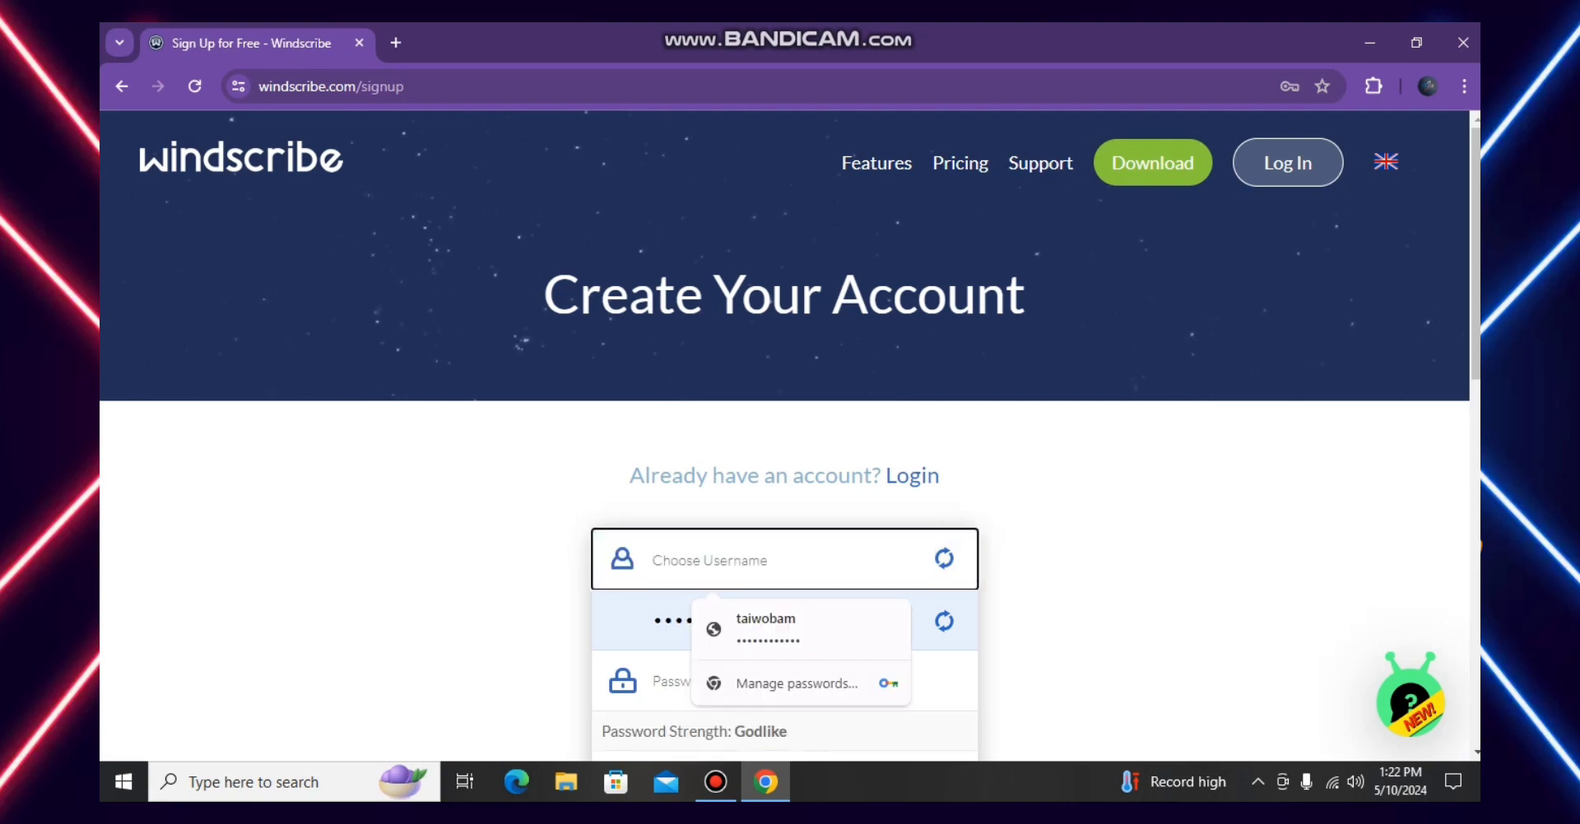
key("Escape")
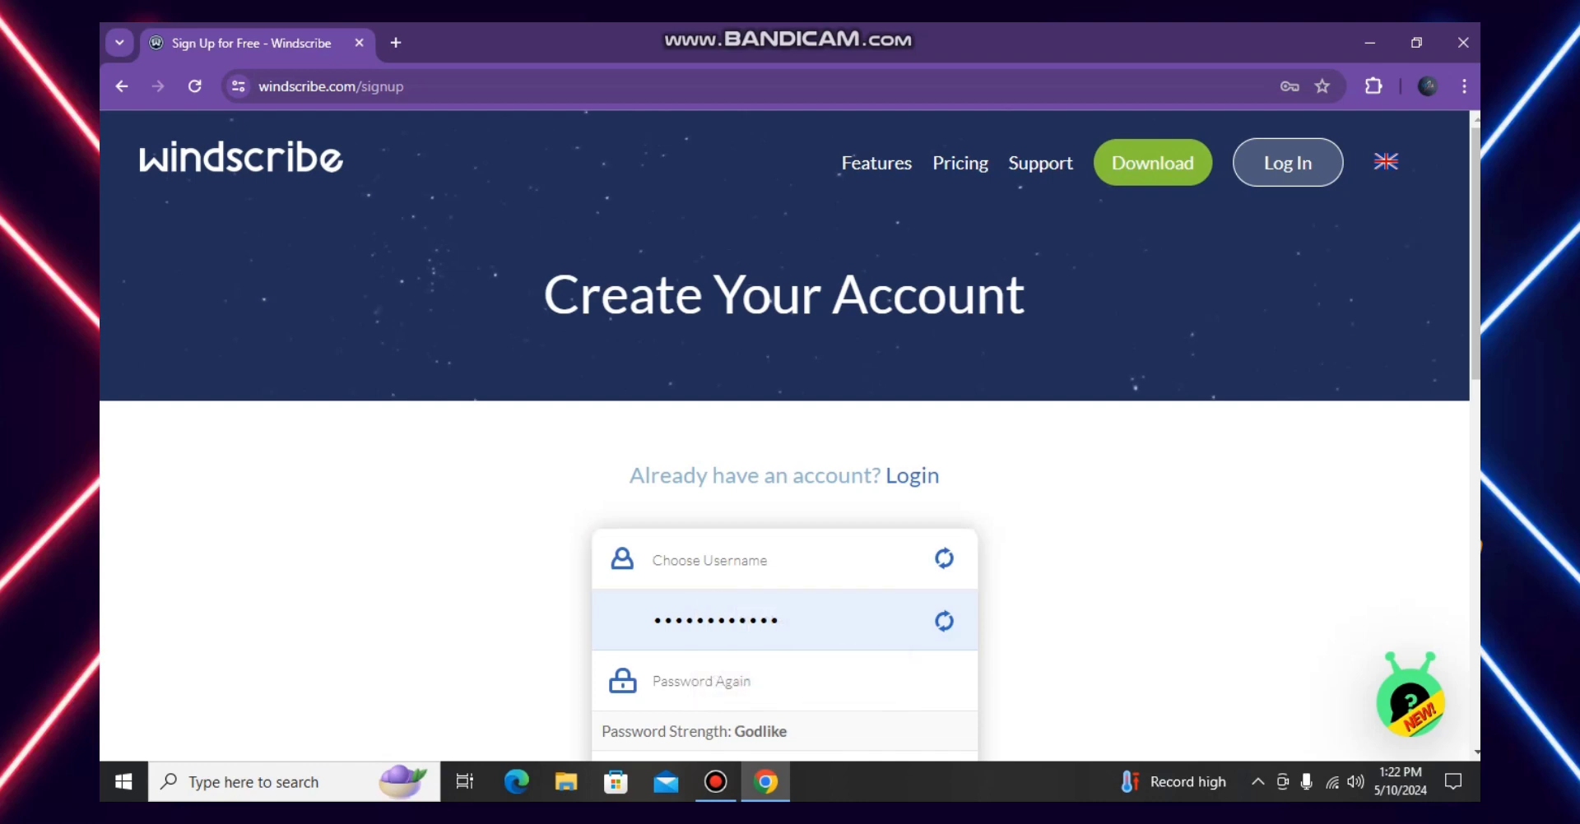
left_click(707, 560)
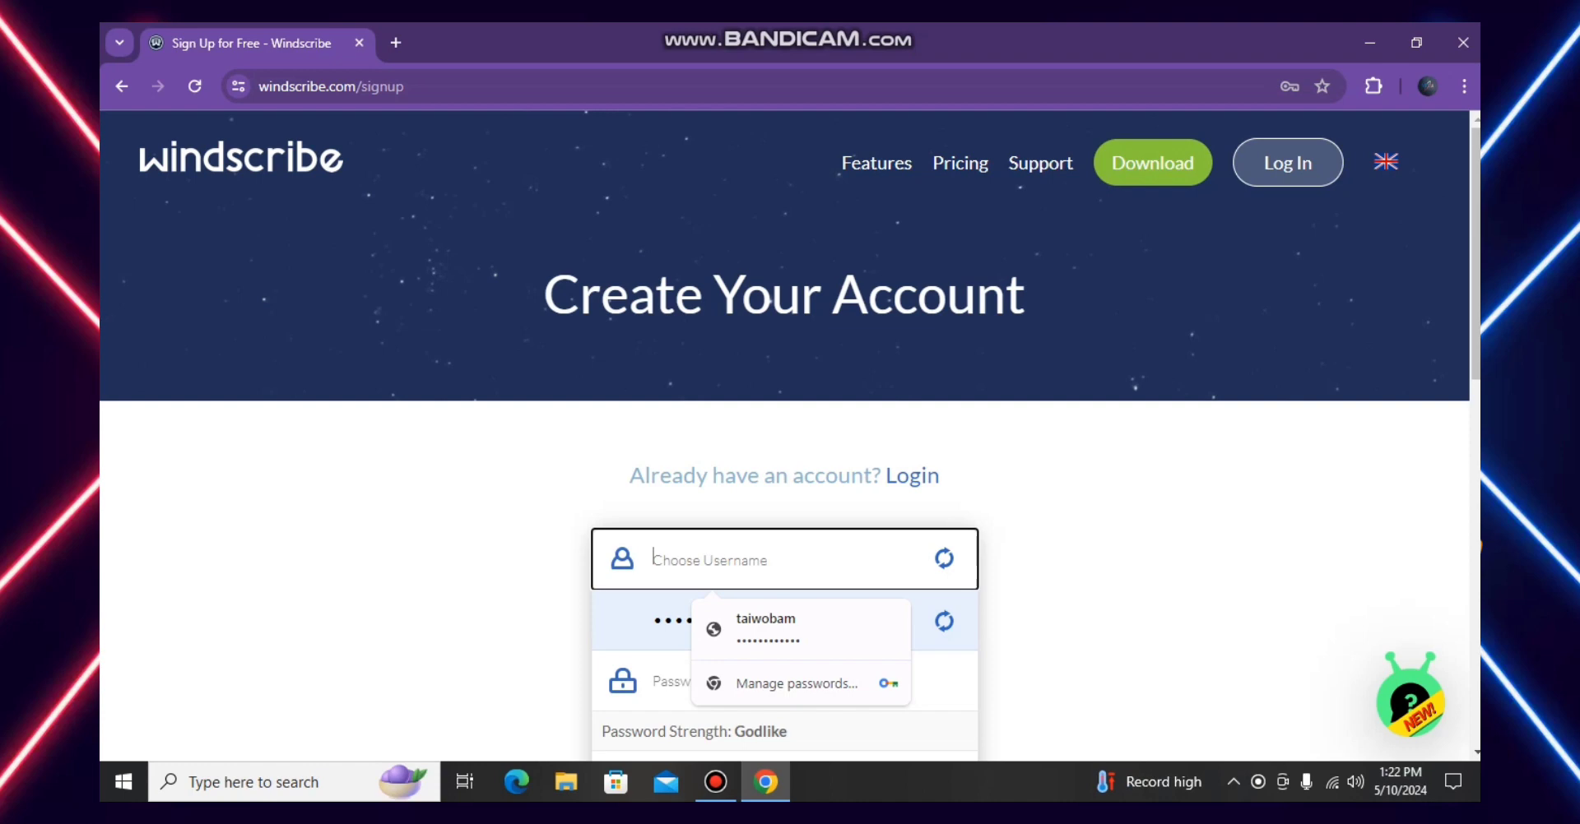
type("ytt")
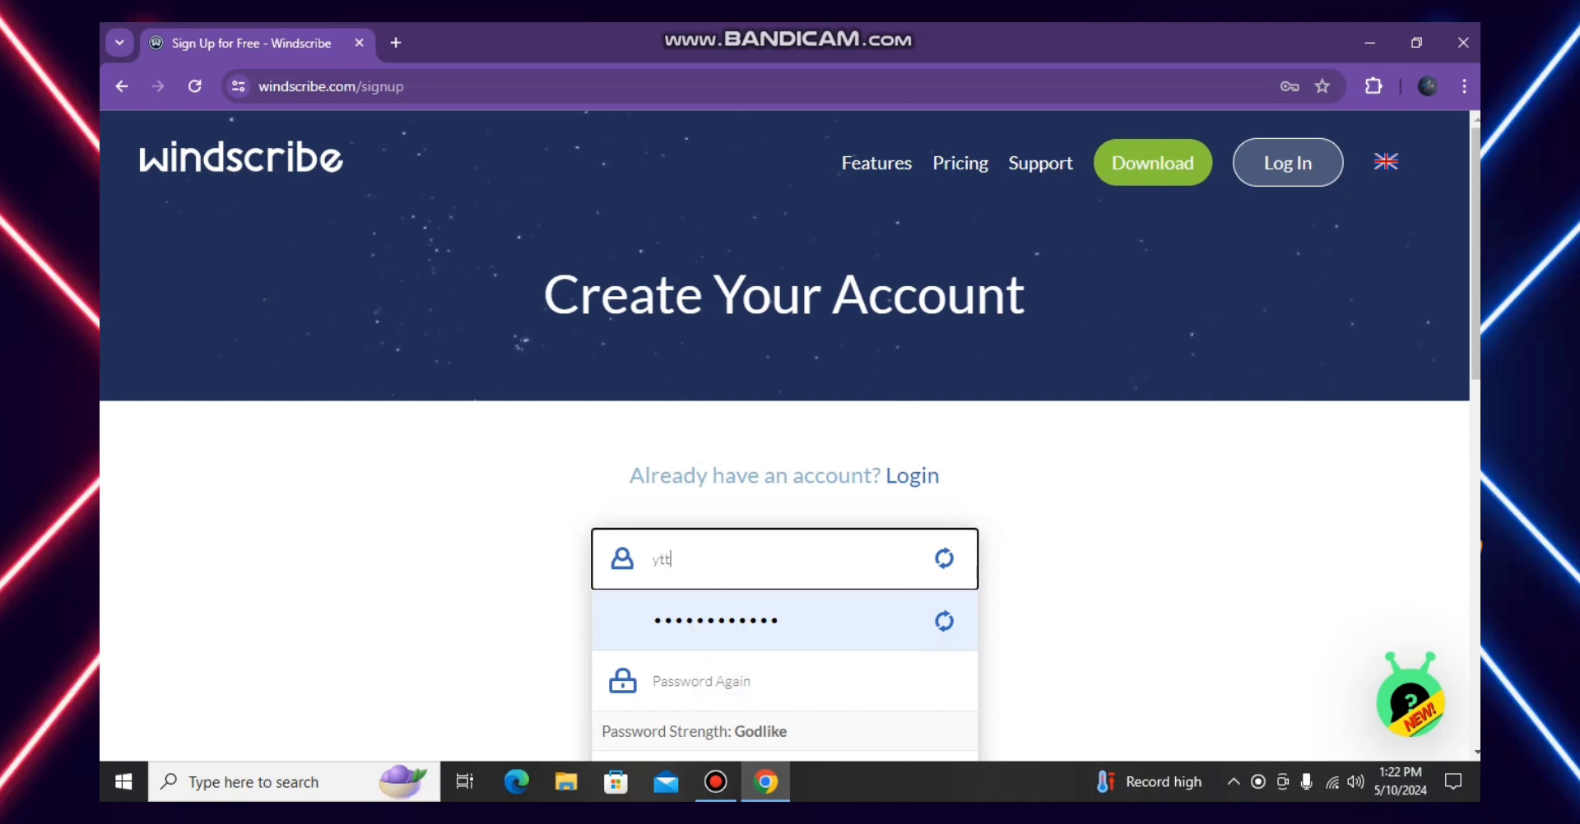
type("ech")
- Enter the account password in both the Password and Password Again fields
key("Tab")
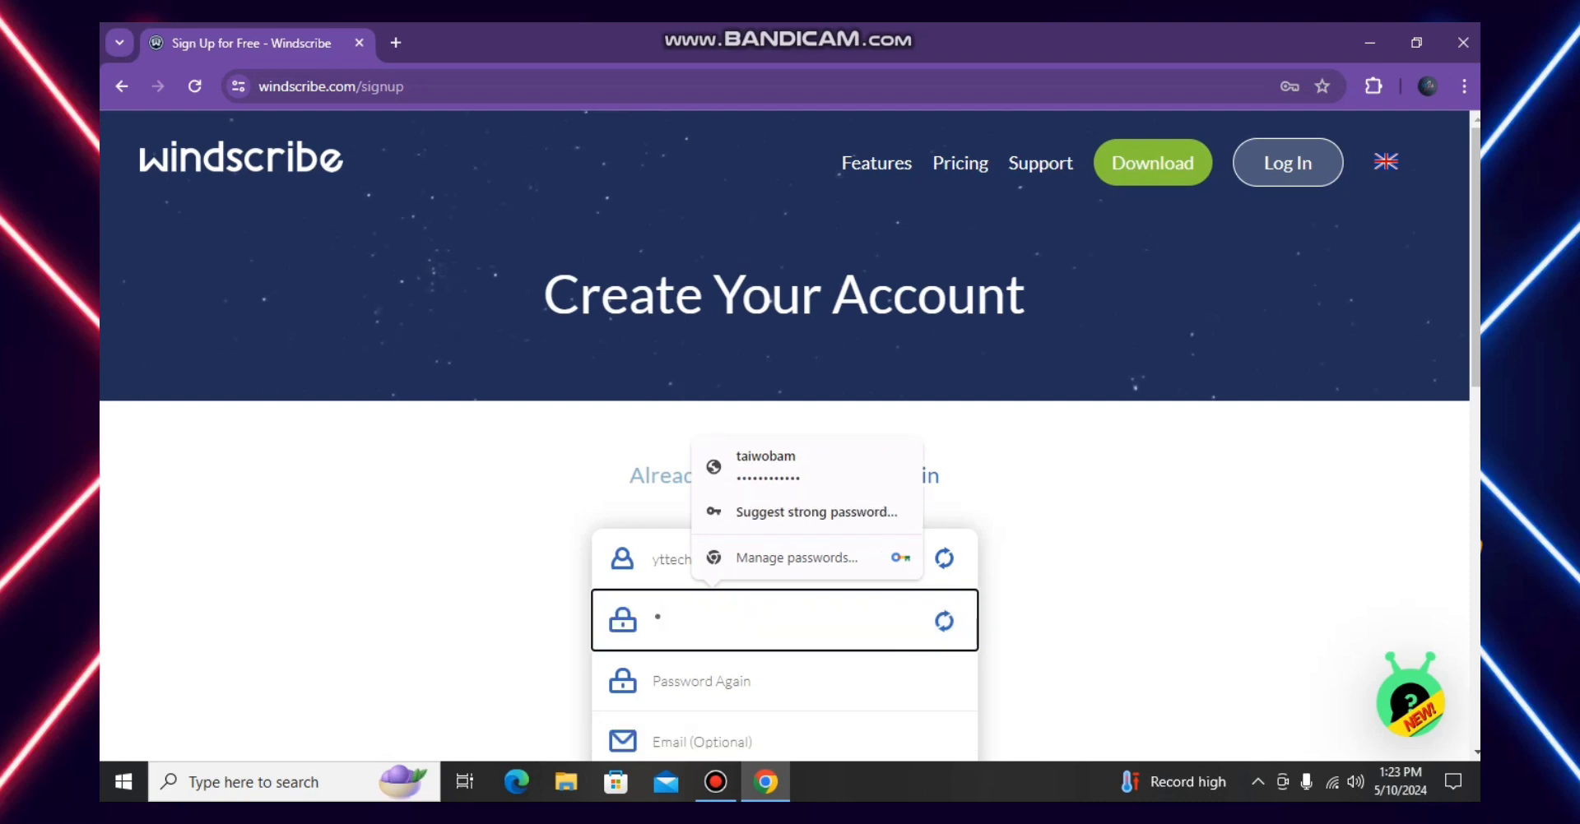
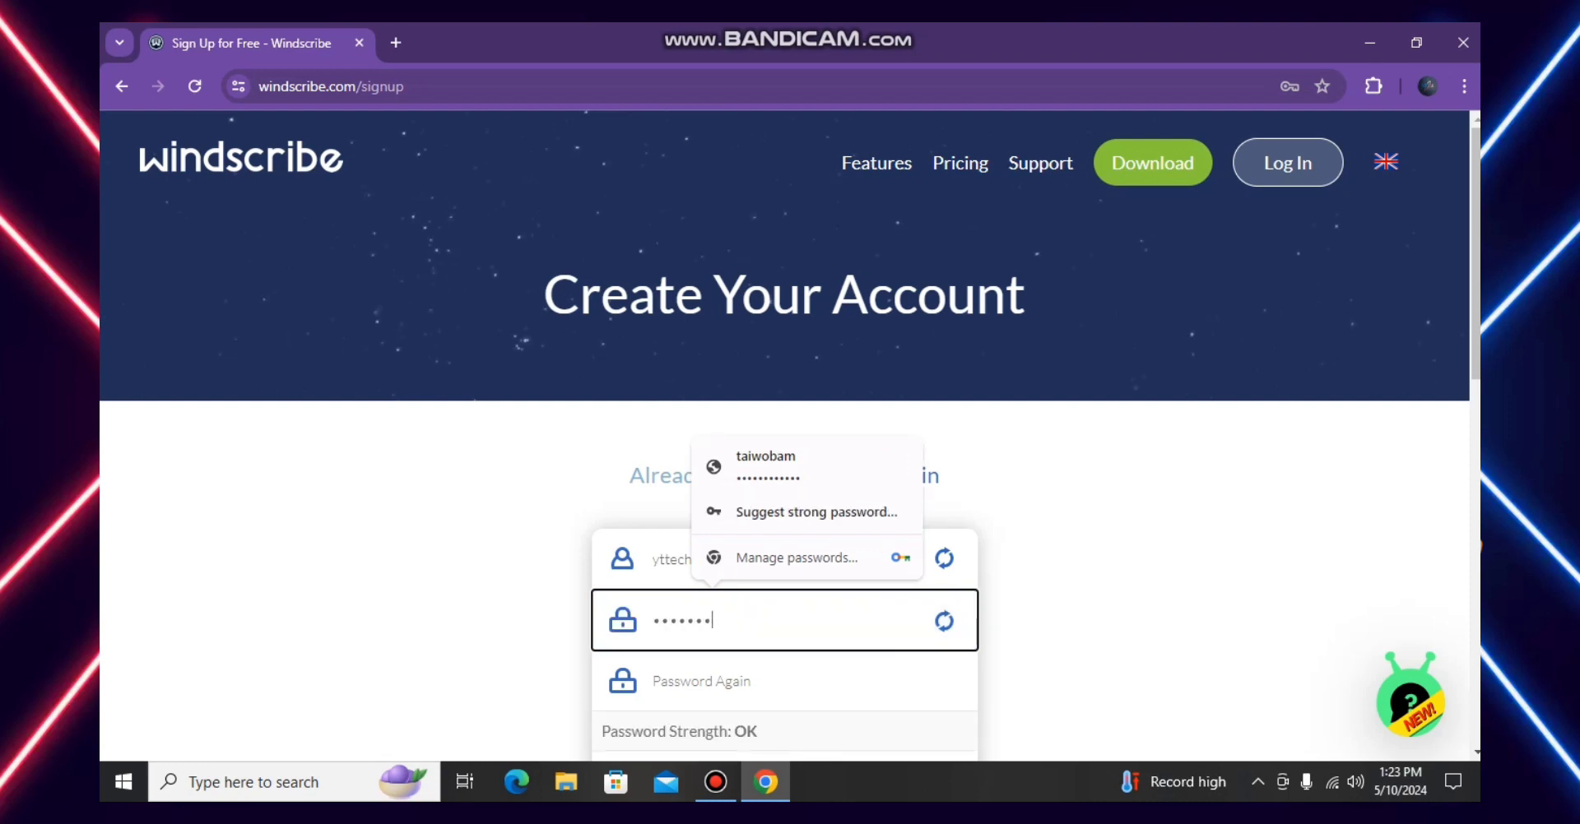
scroll(784, 494, "down", 1)
scroll(784, 494, "down", 1)
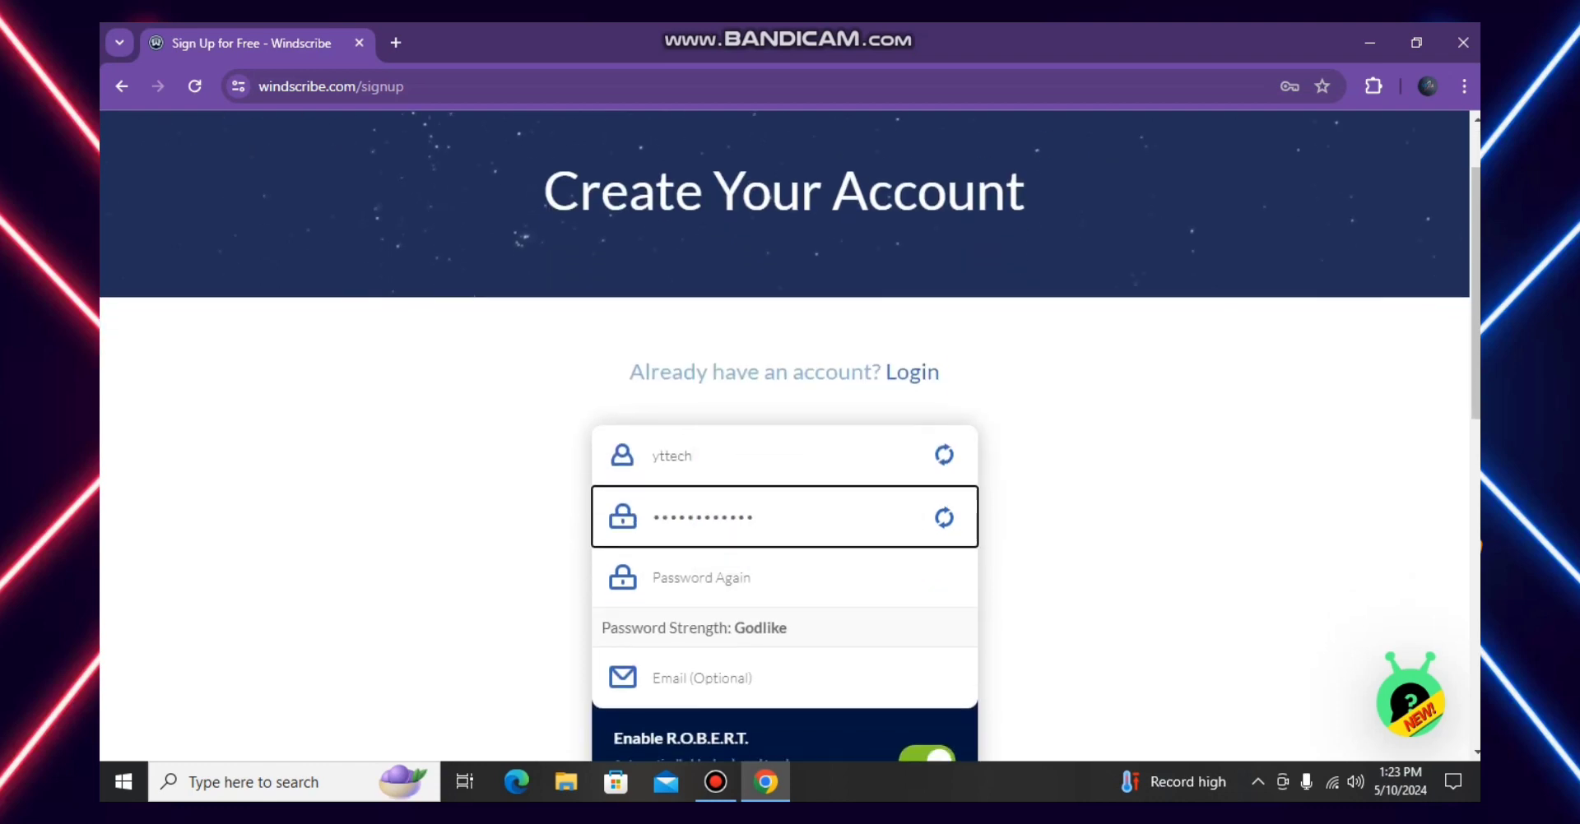
key("Tab")
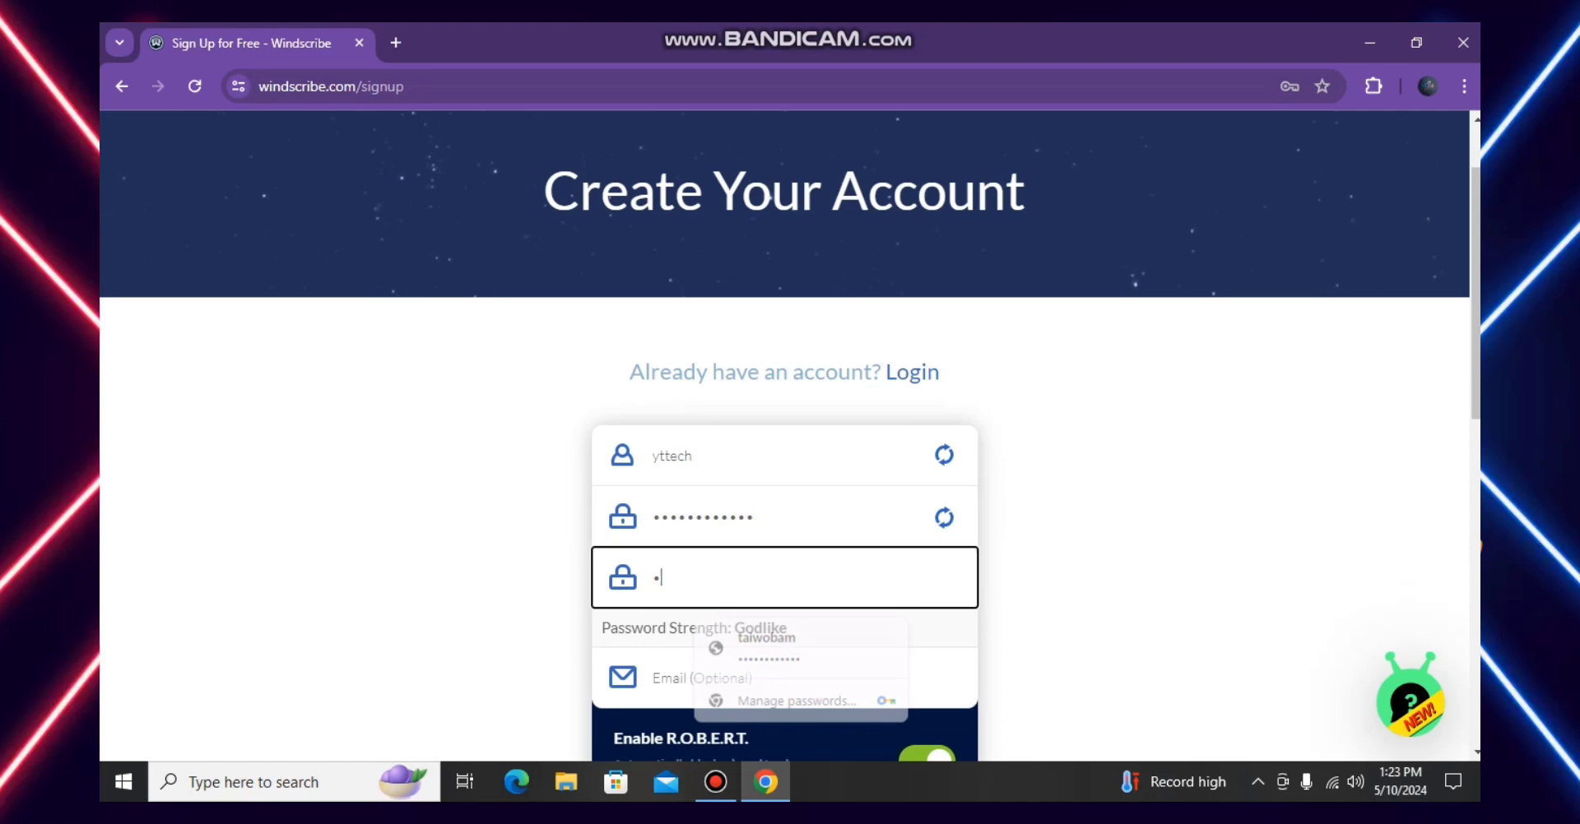
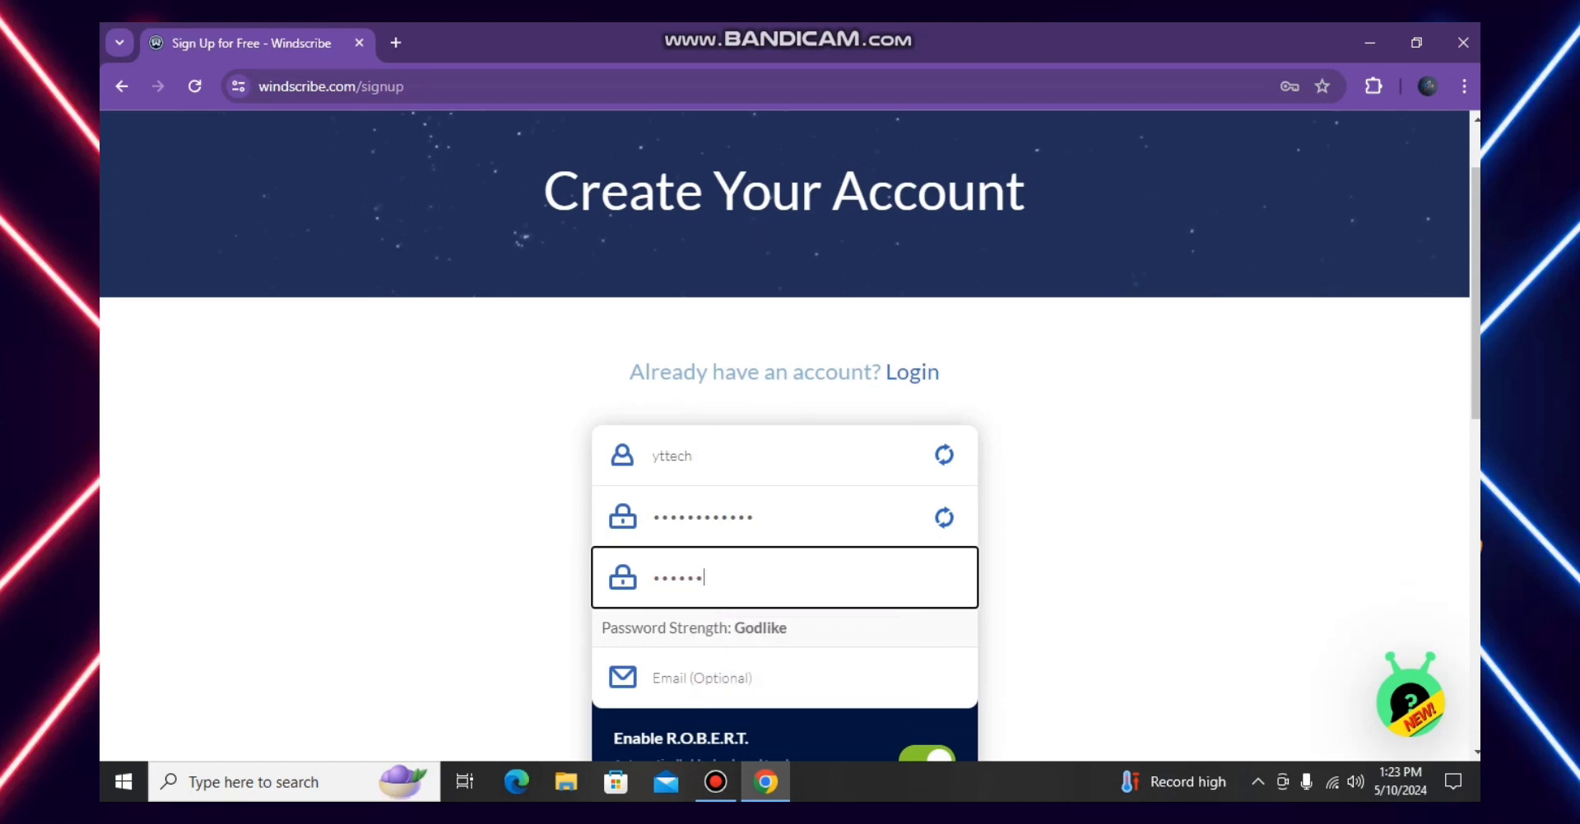
- Submit the form with Create Account, choosing to sign up without an email
scroll(784, 411, "down", 2)
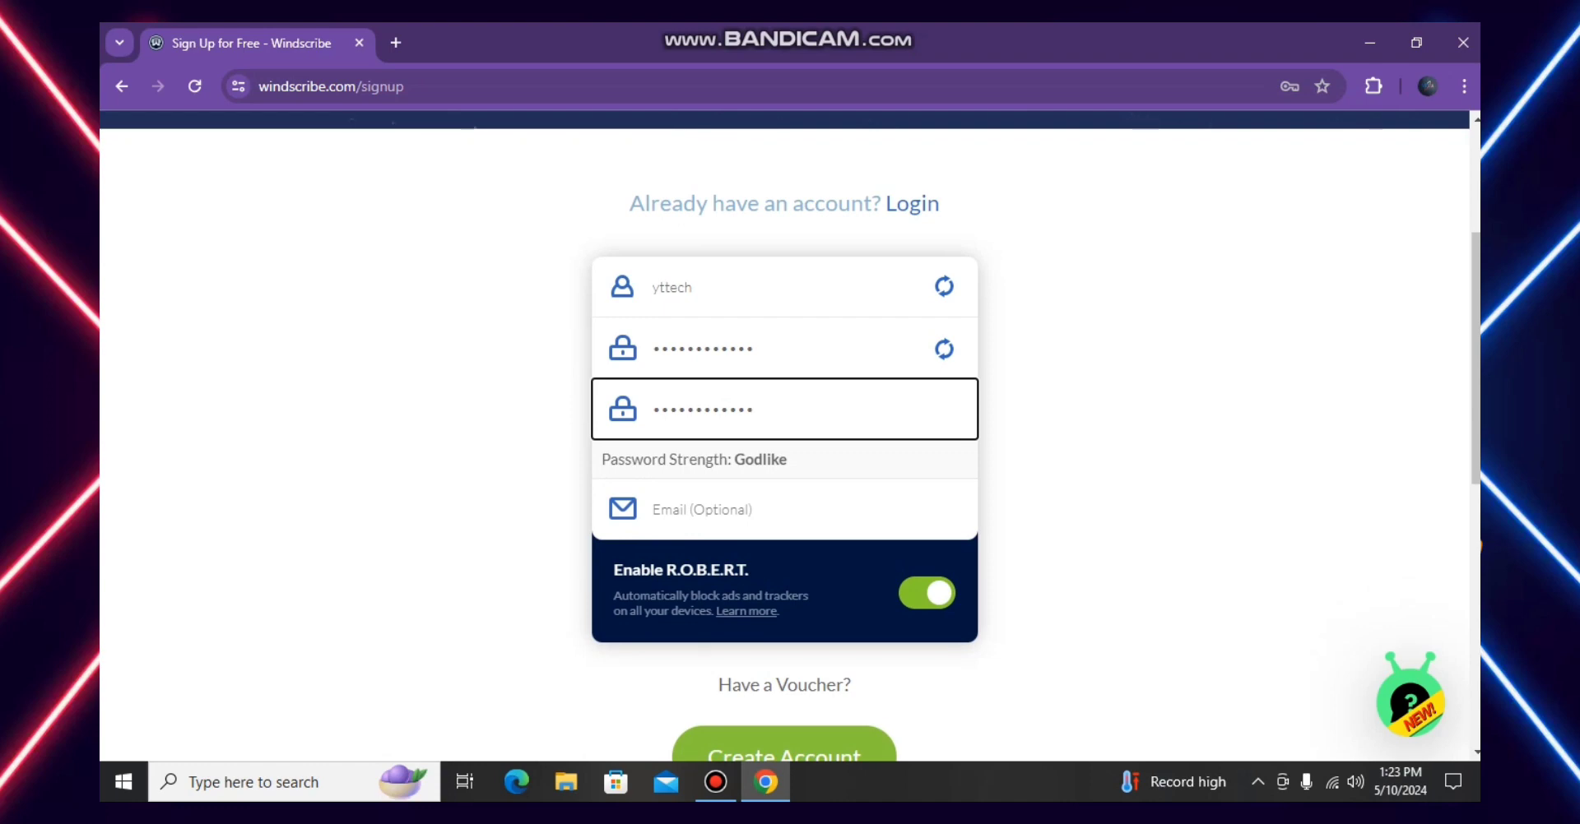
scroll(784, 436, "down", 2)
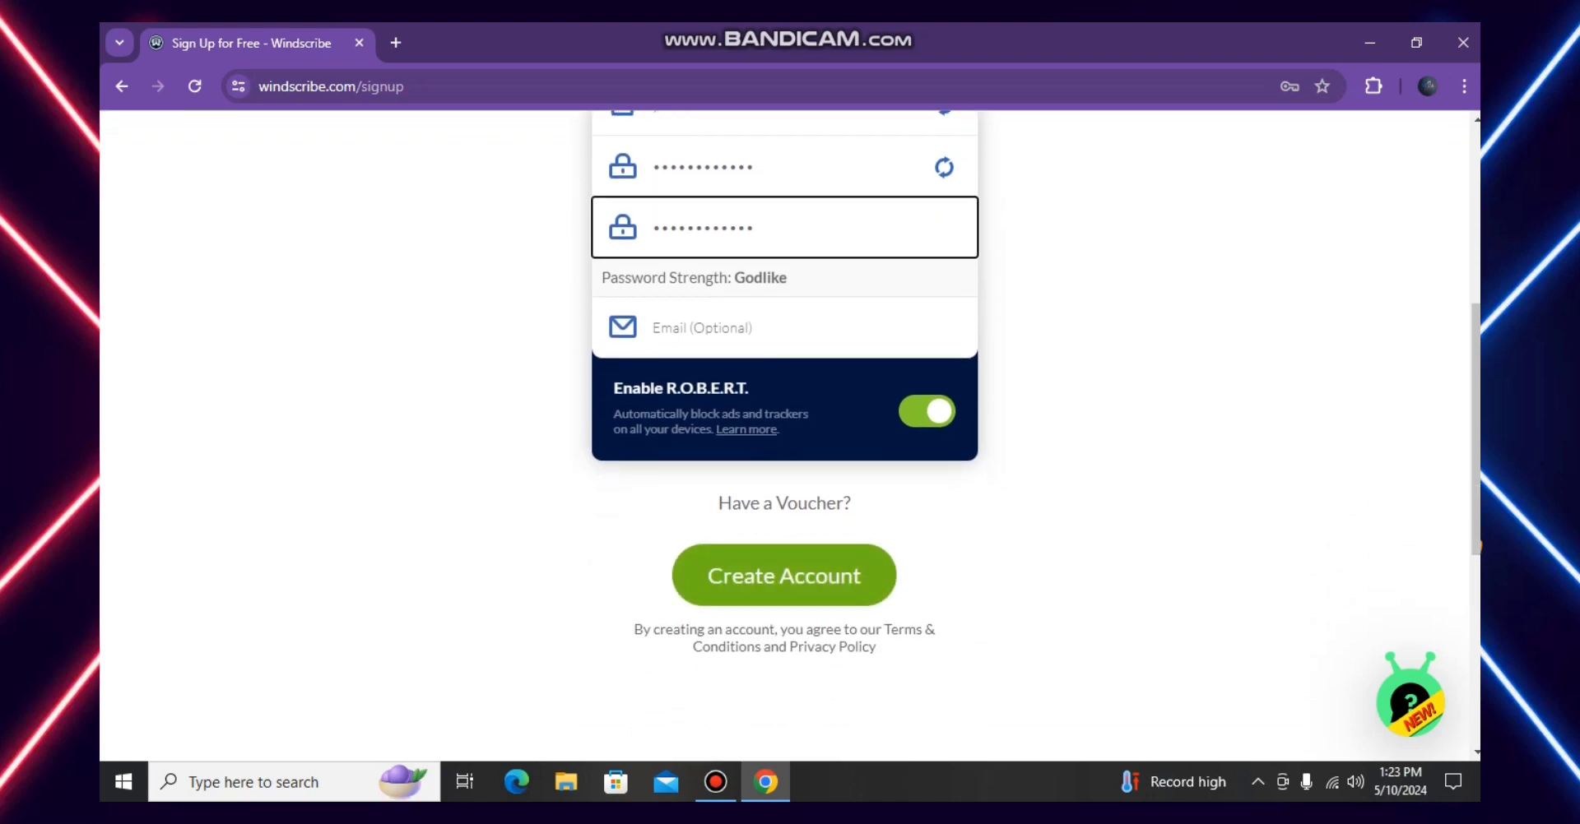
left_click(785, 576)
left_click(683, 443)
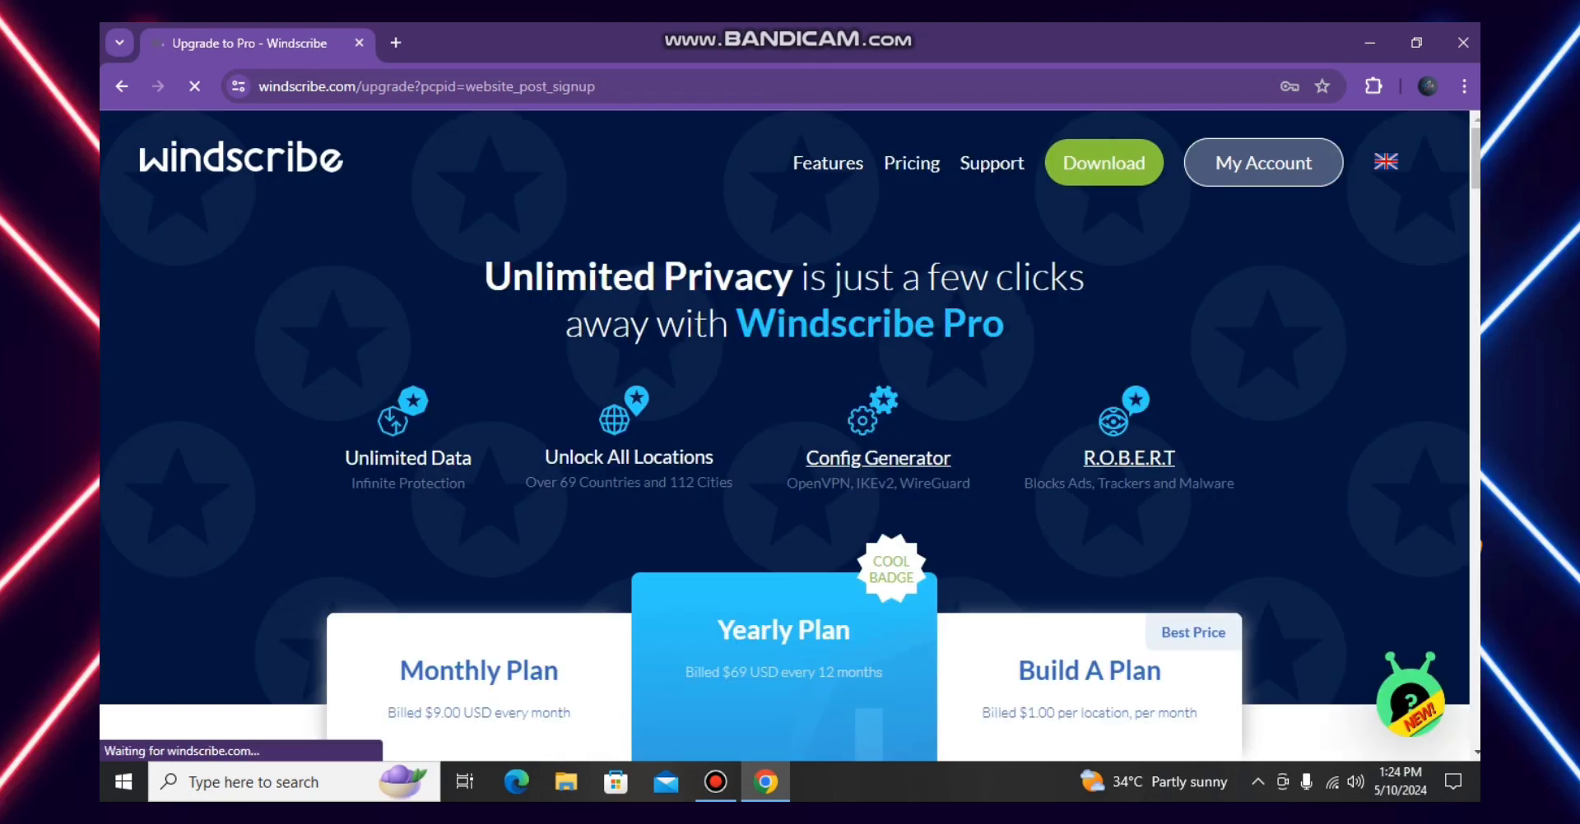
- Dismiss Chrome's save-password prompt and close the browser
scroll(784, 436, "down", 3)
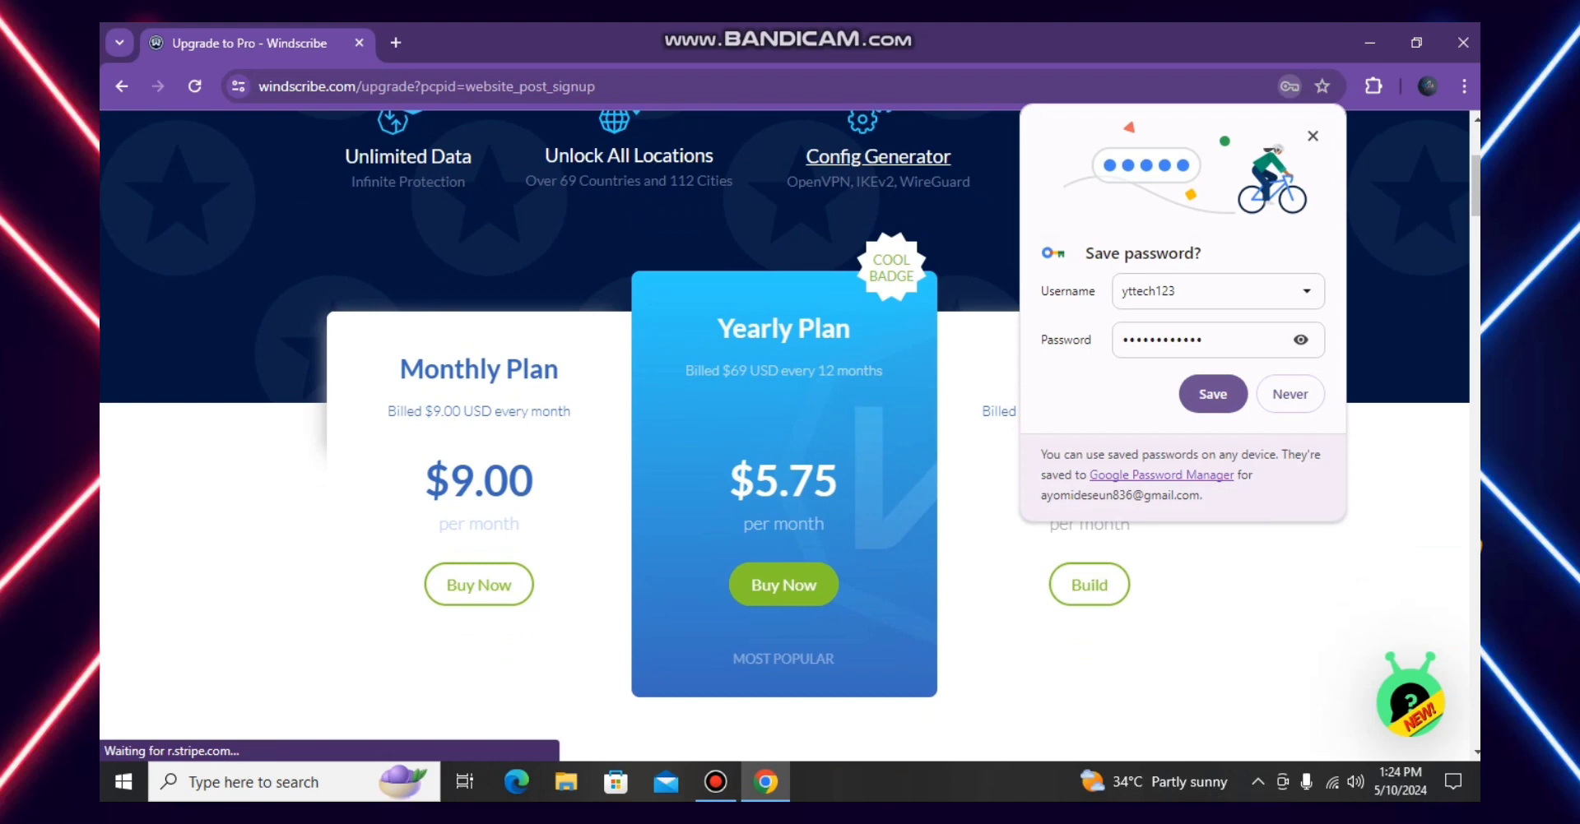
left_click(1213, 394)
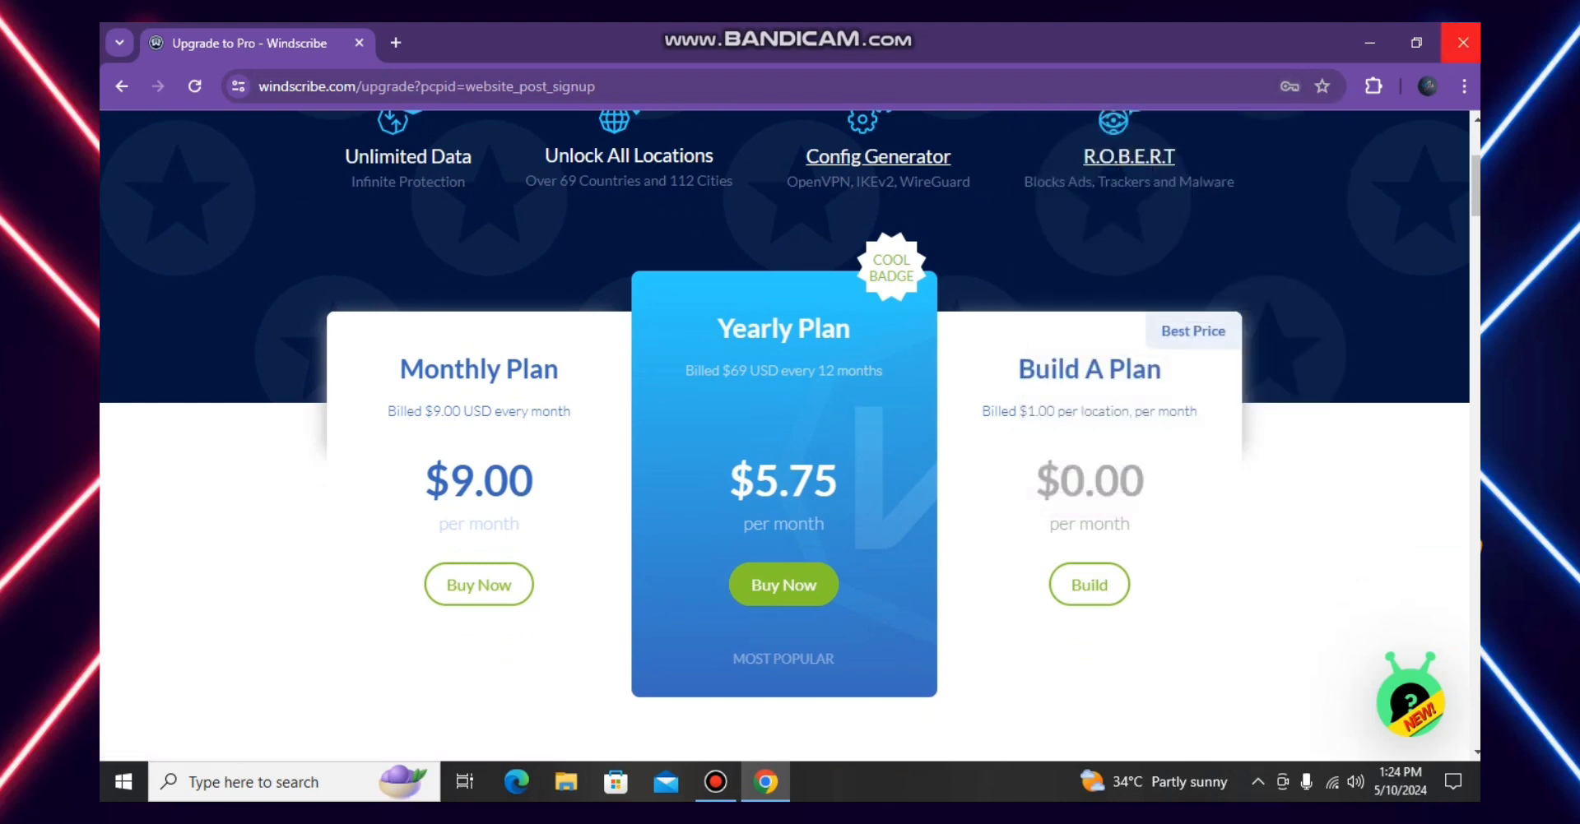
left_click(1462, 43)
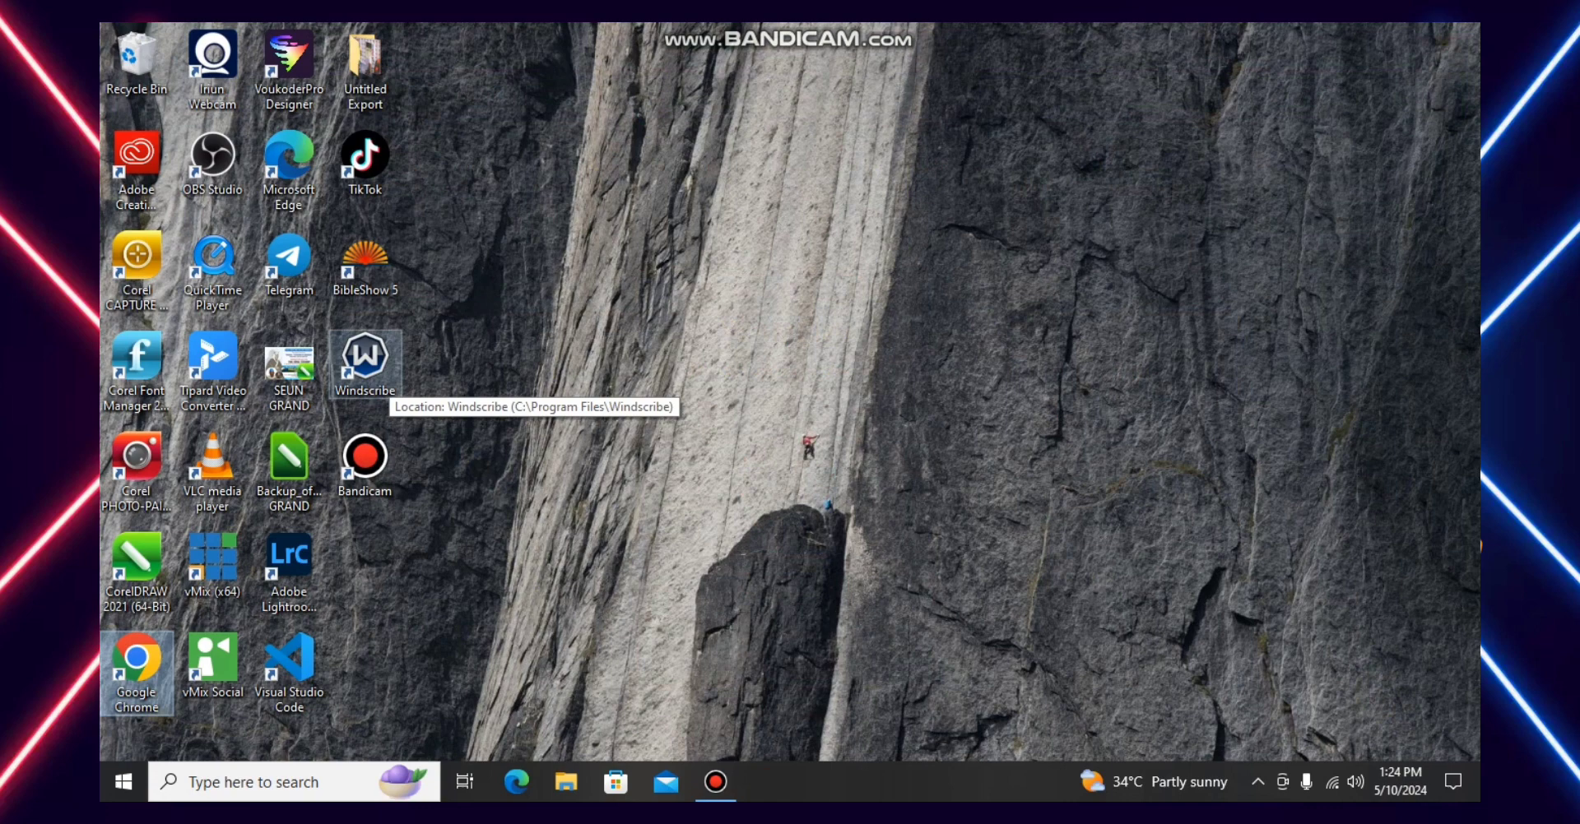
- Launch Windscribe from its desktop shortcut
left_click(365, 362)
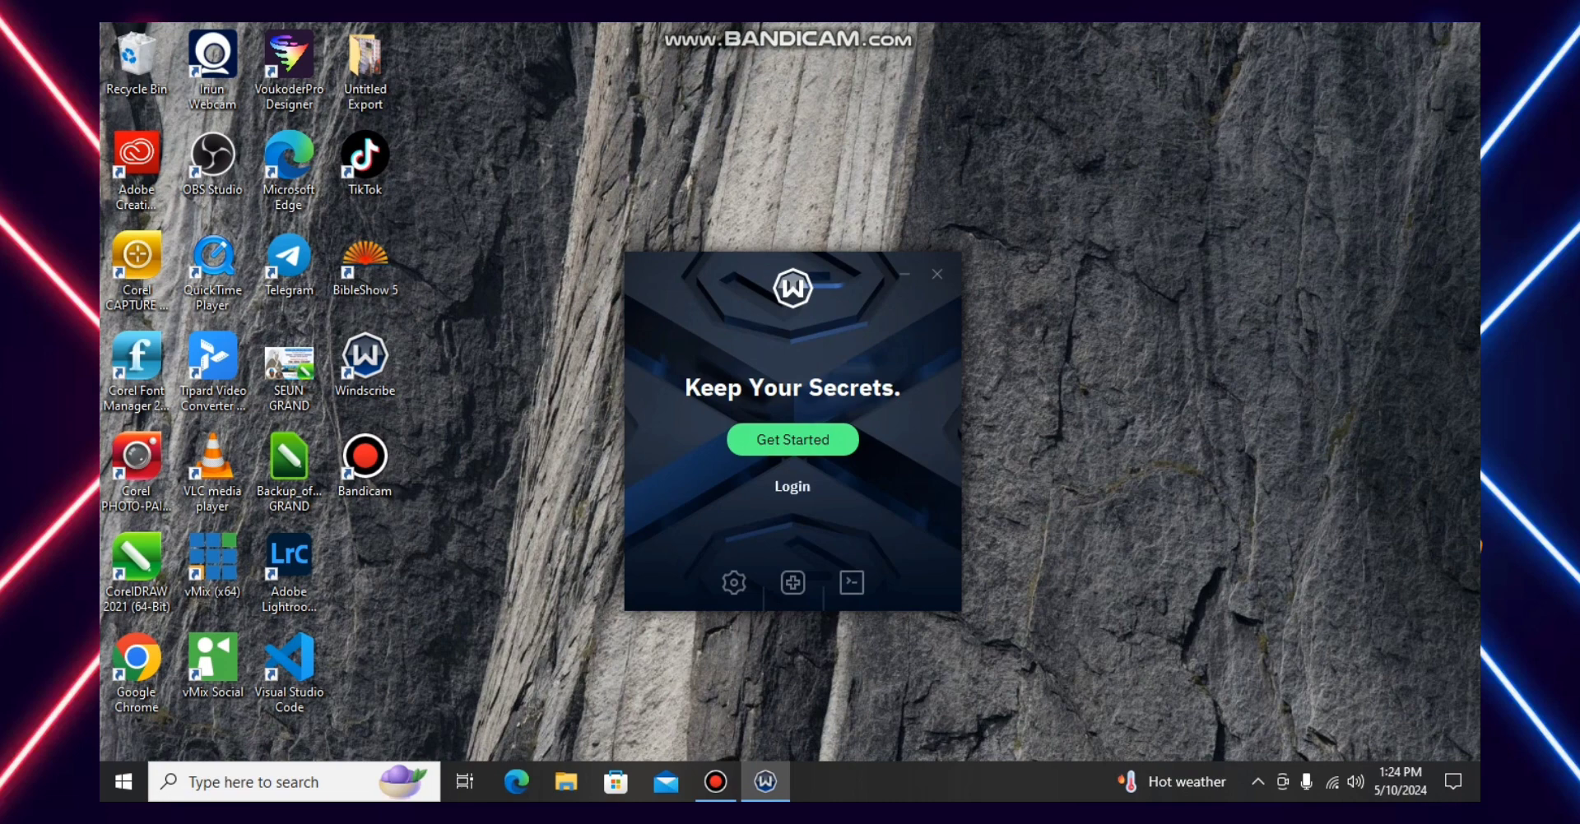
- Log in to the Windscribe app with the new yttech account credentials
left_click(792, 487)
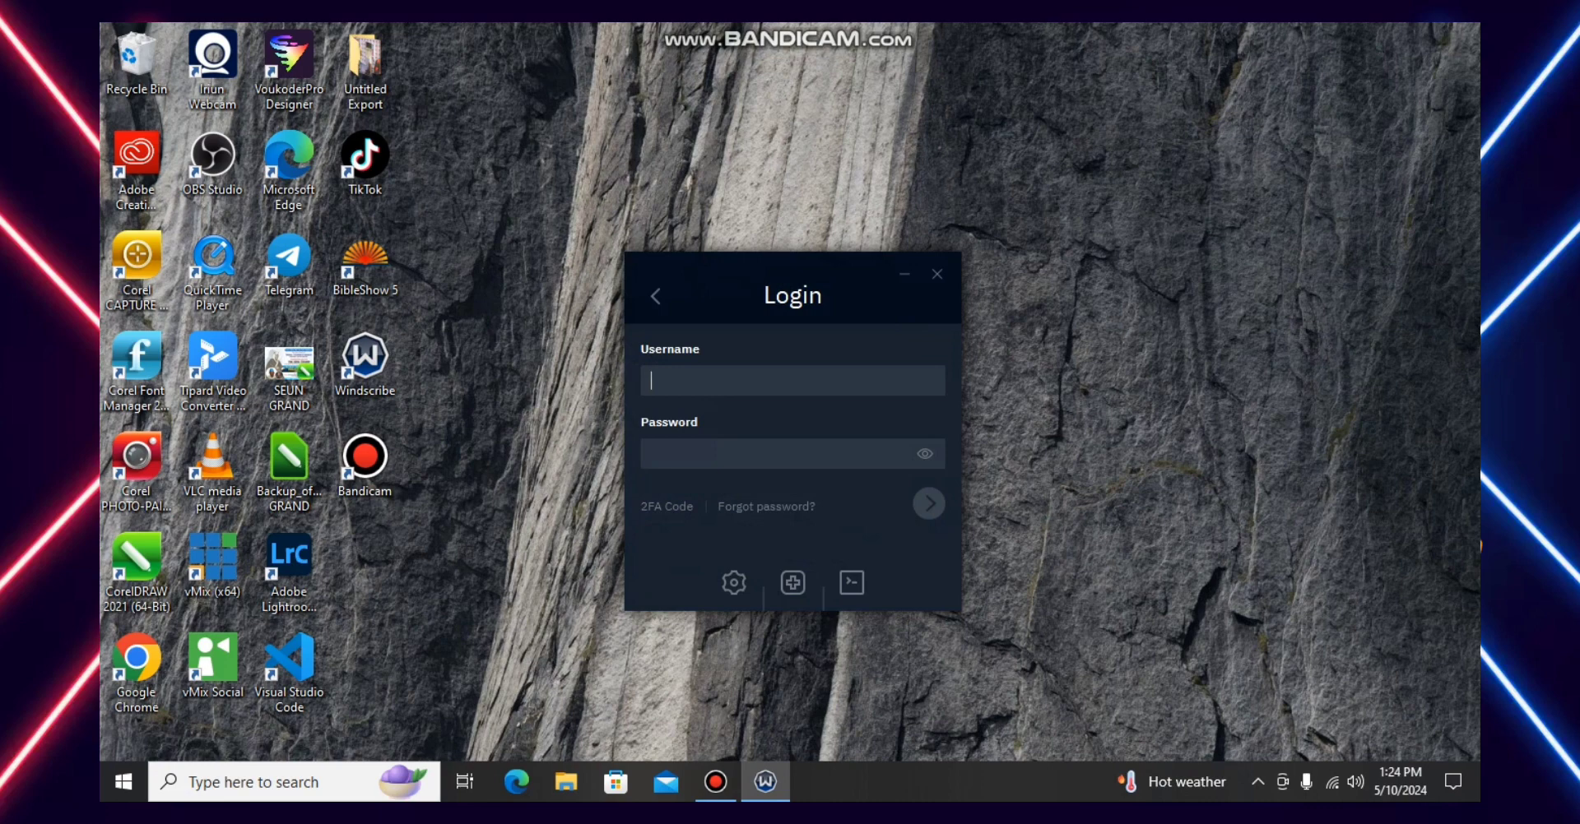
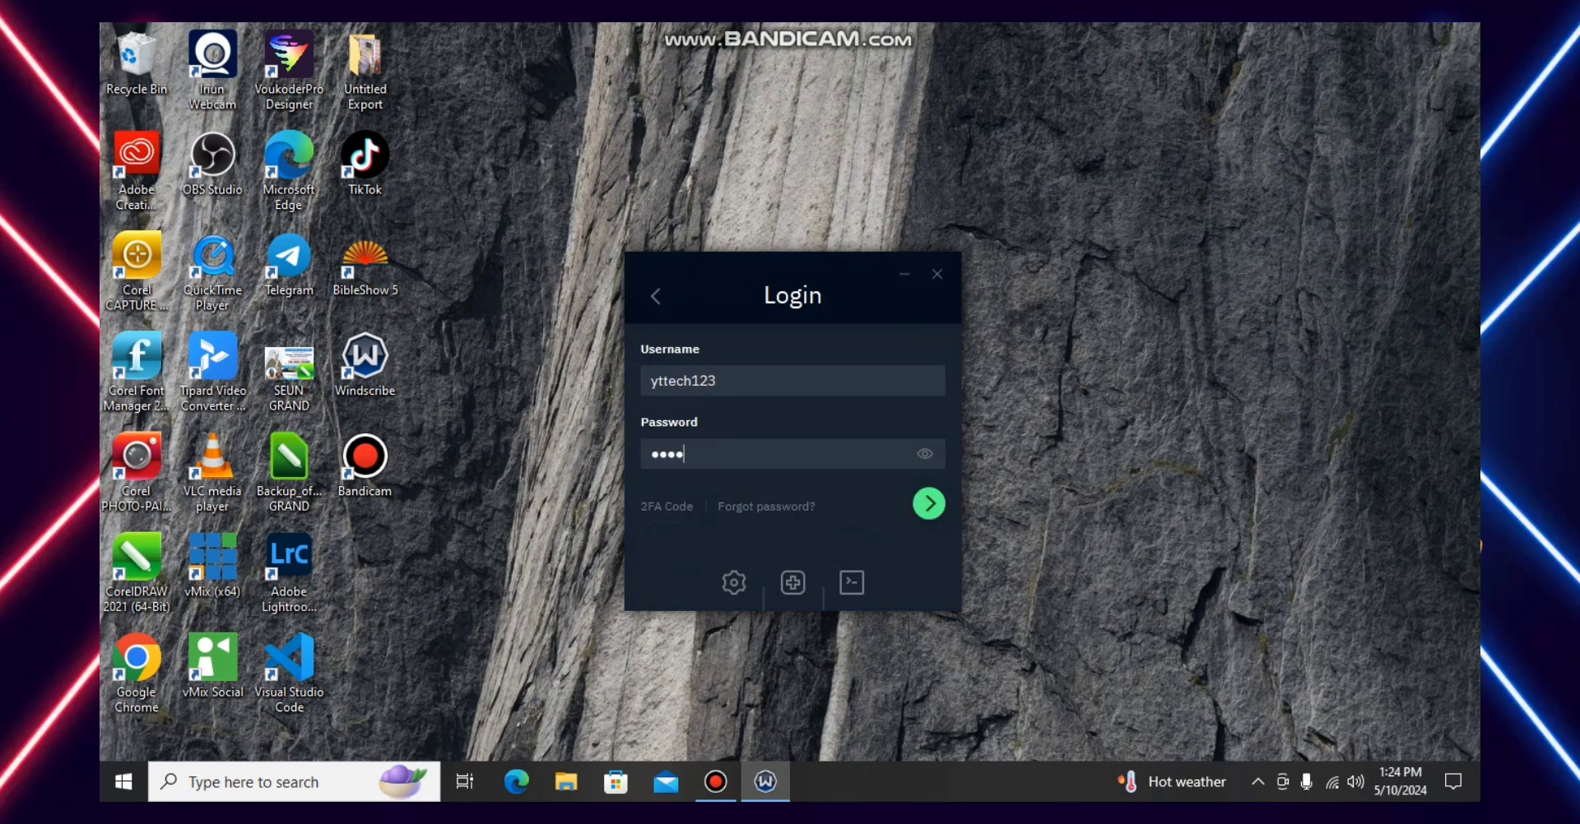
key("Return")
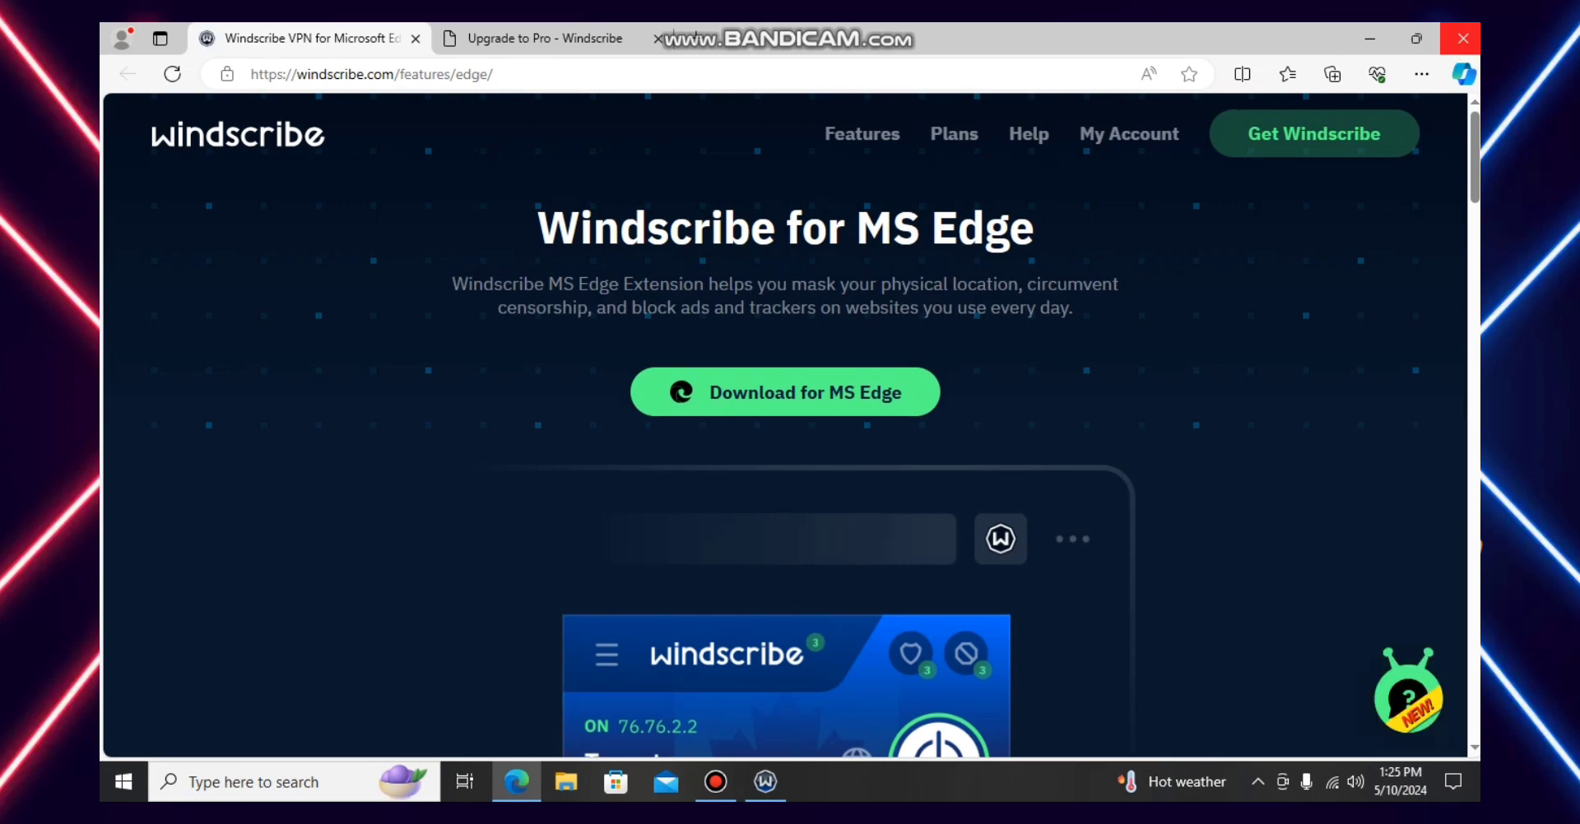
- Close the Microsoft Edge window showing the Windscribe for MS Edge page
left_click(1462, 38)
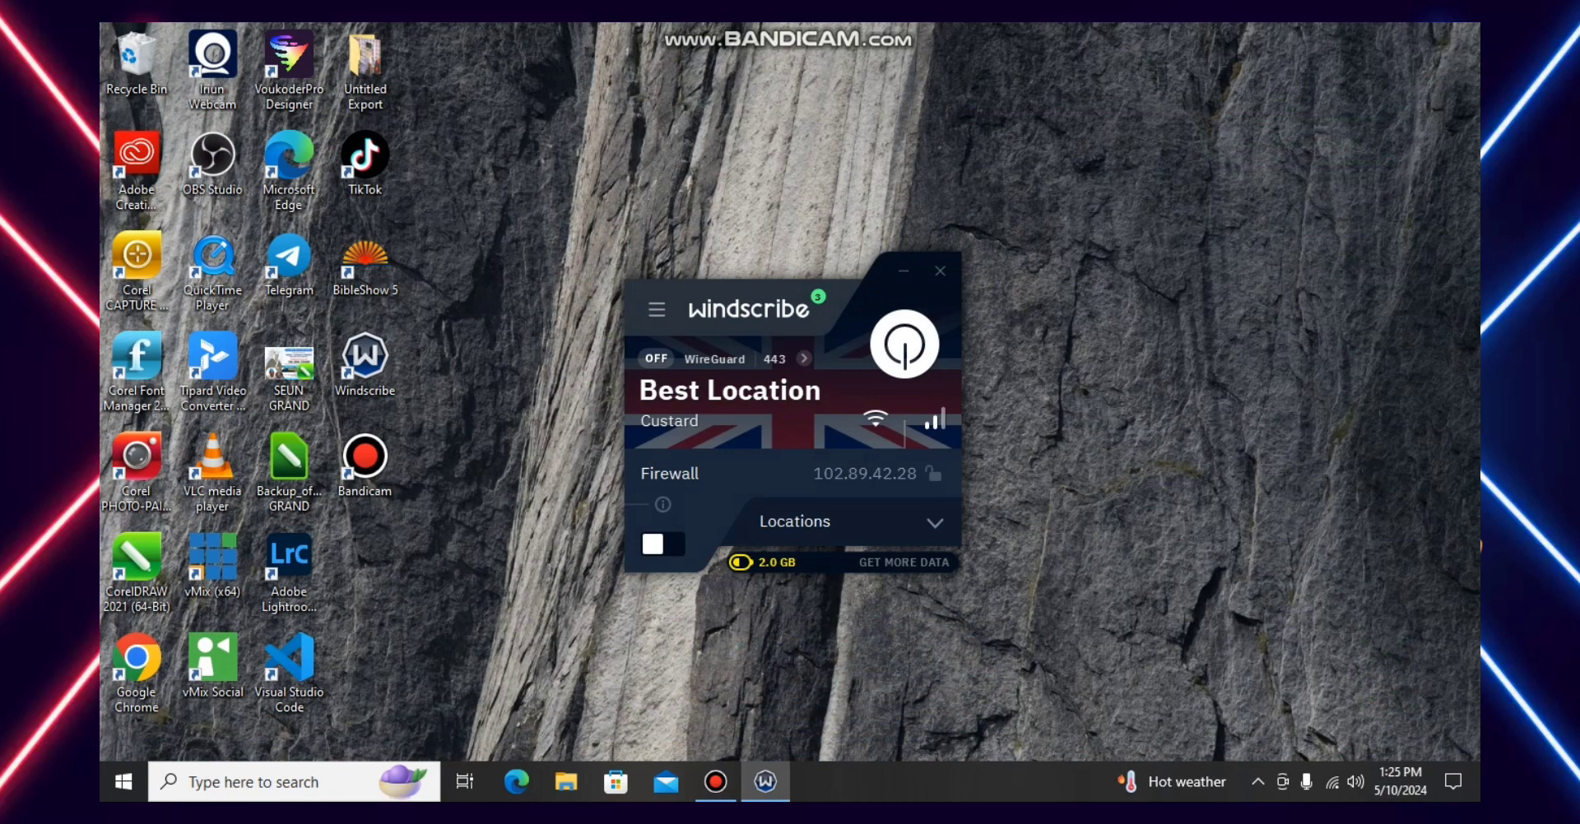
- Pick Dallas Ranch under US Central in the Locations list to connect
left_click(795, 521)
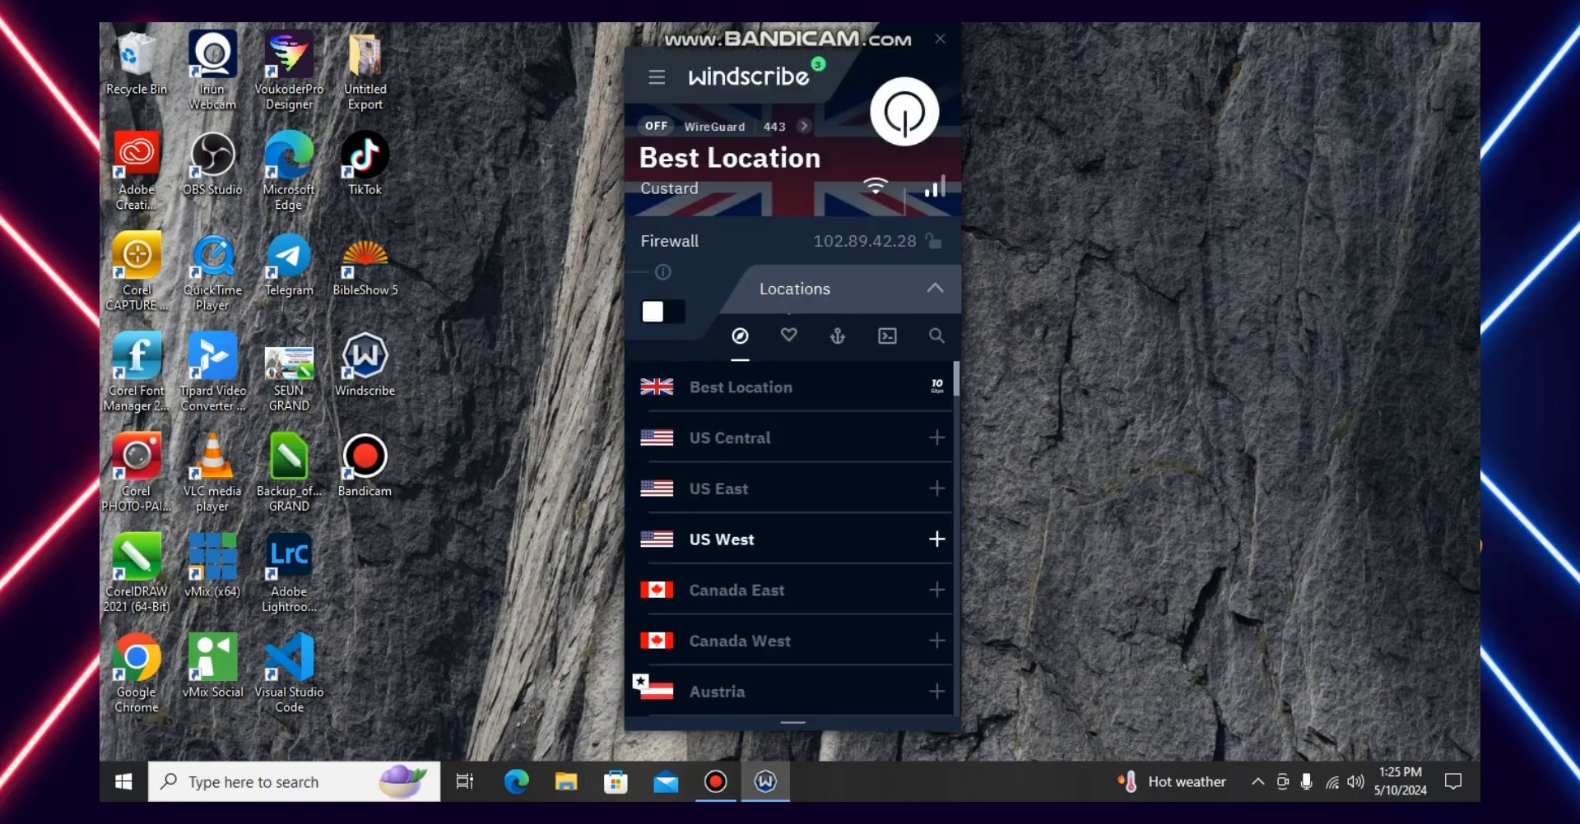
scroll(790, 434, "down", 3)
scroll(790, 436, "down", 2)
scroll(790, 436, "down", 3)
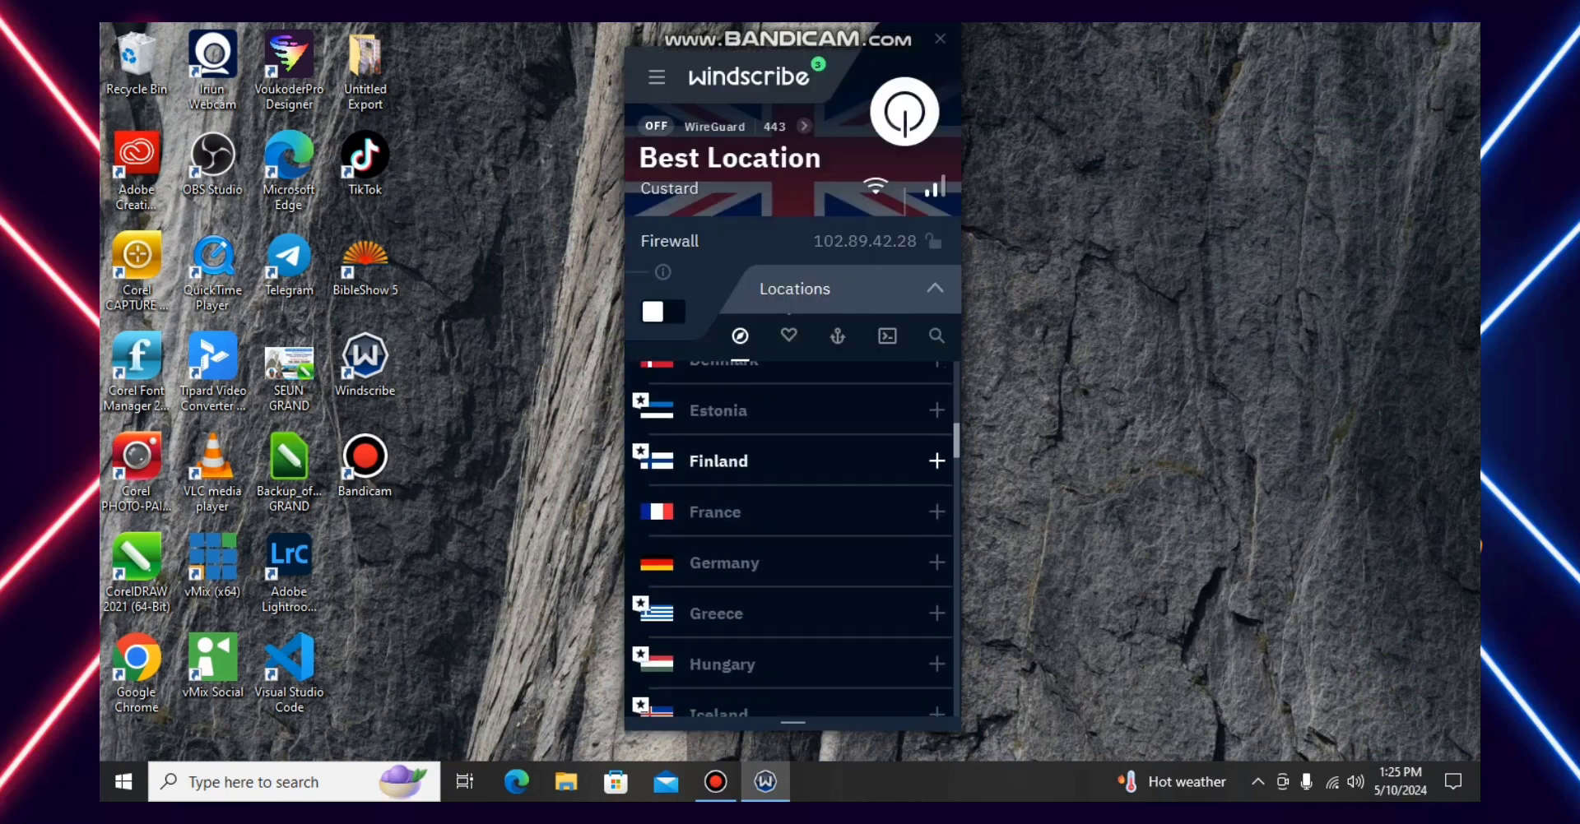
scroll(790, 436, "up", 5)
scroll(790, 436, "up", 1)
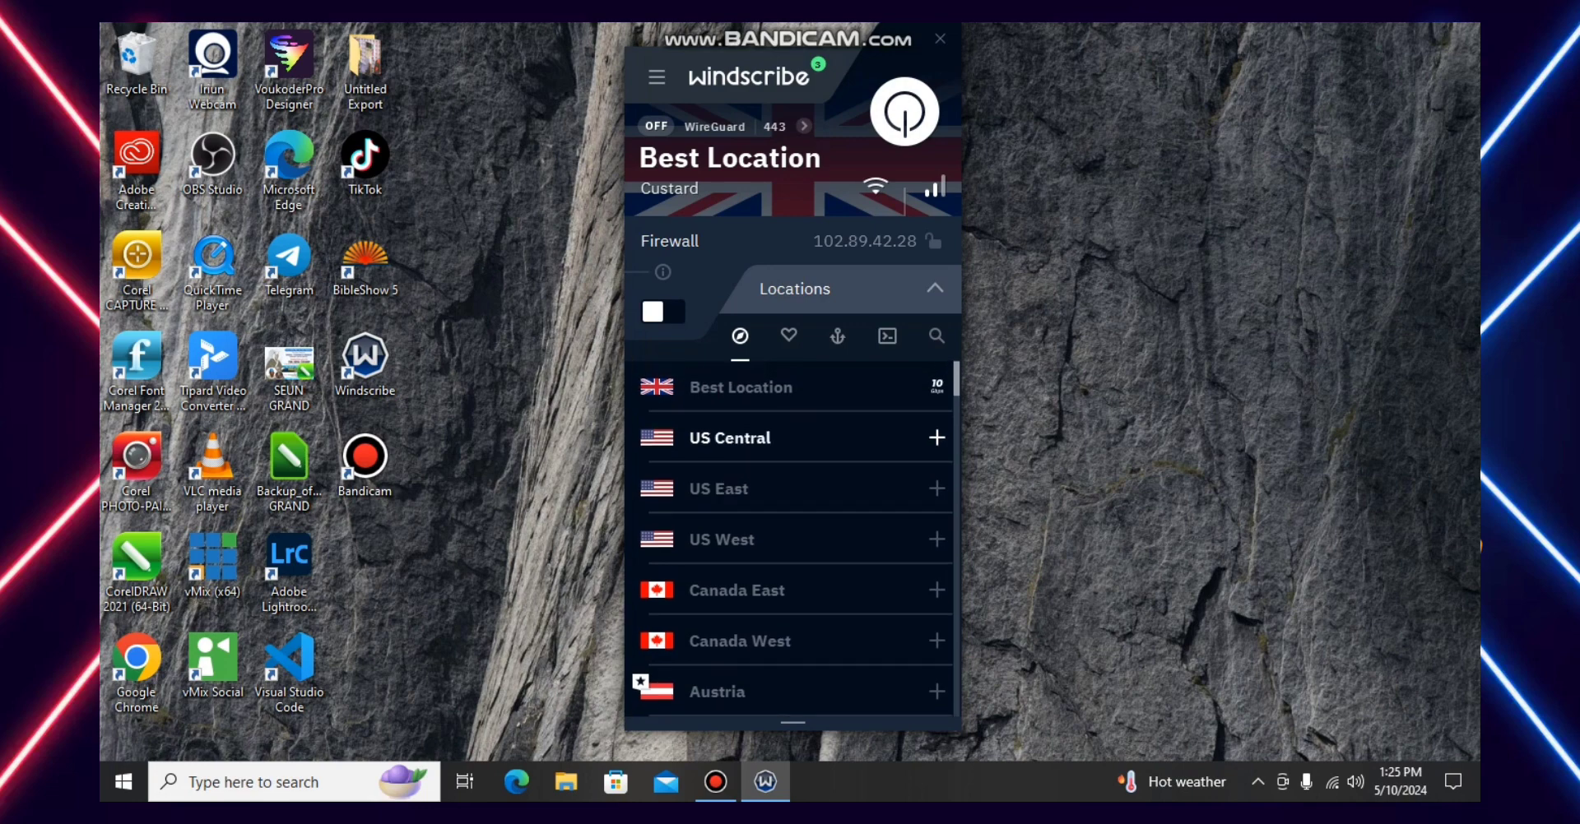
left_click(790, 438)
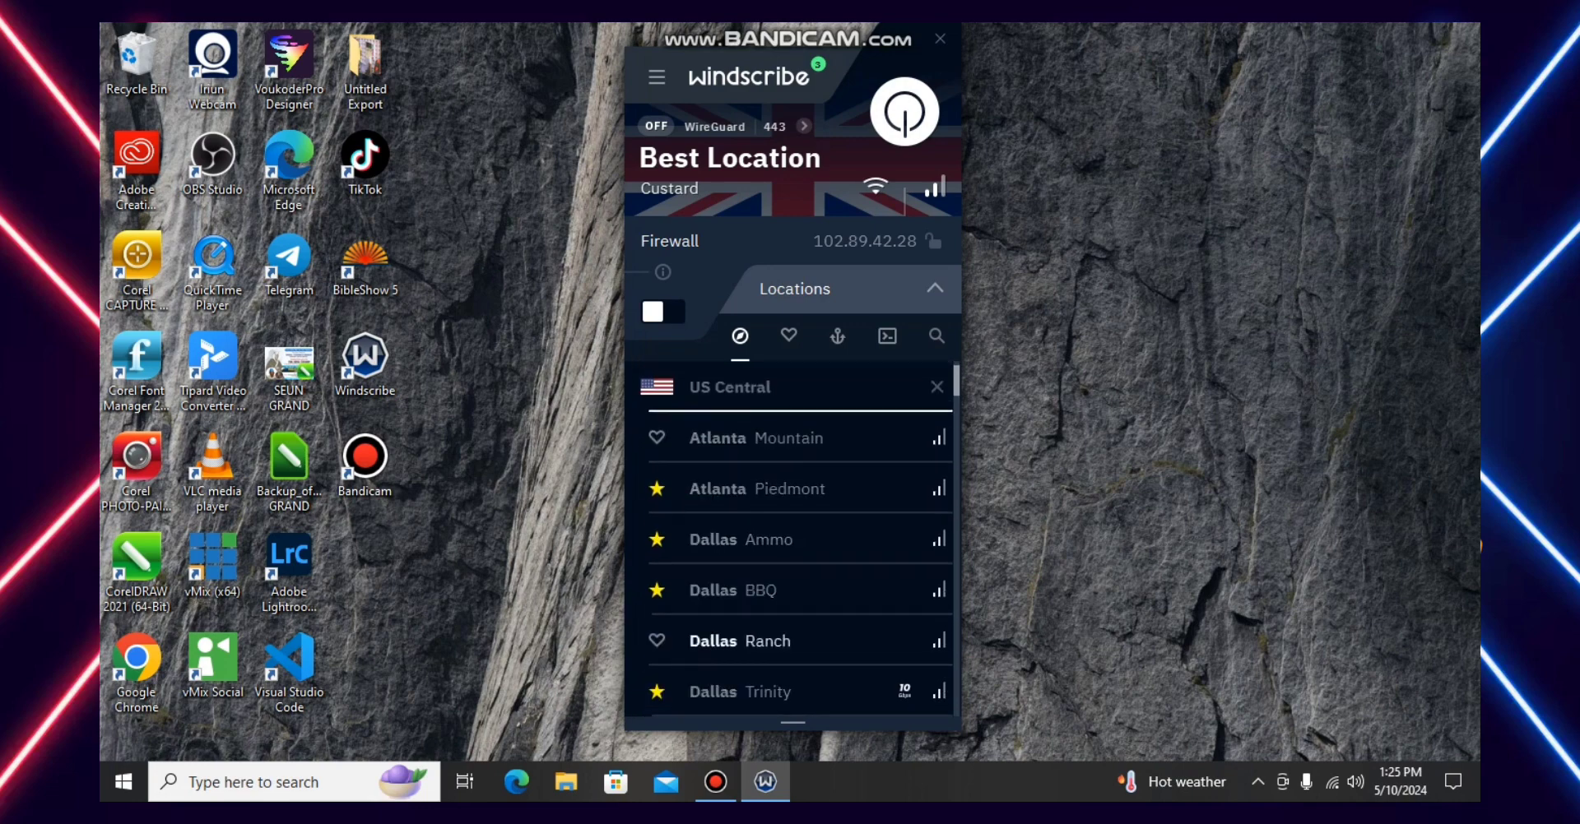
left_click(740, 641)
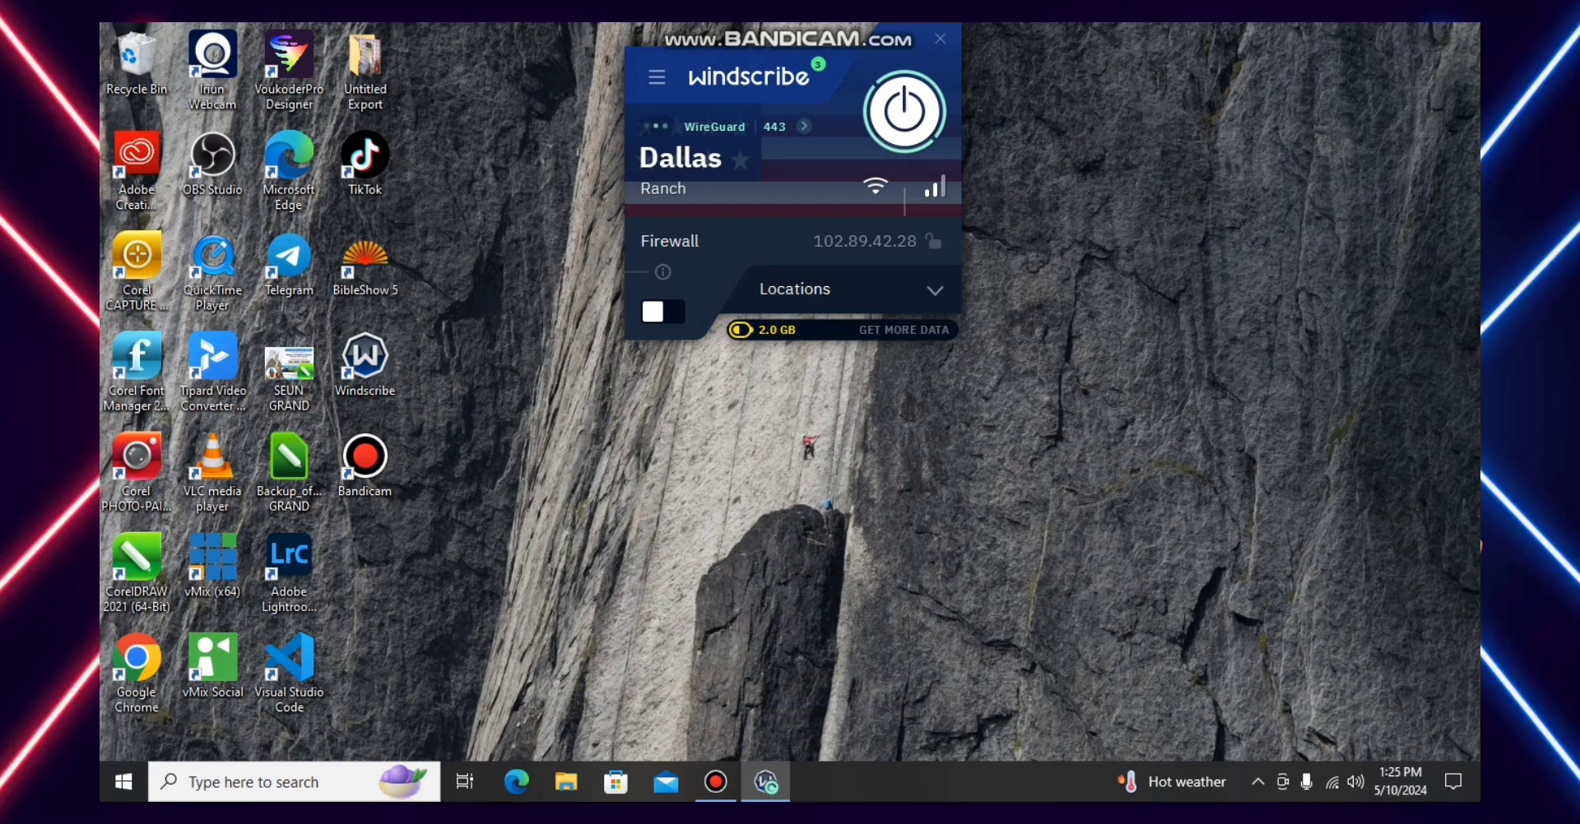